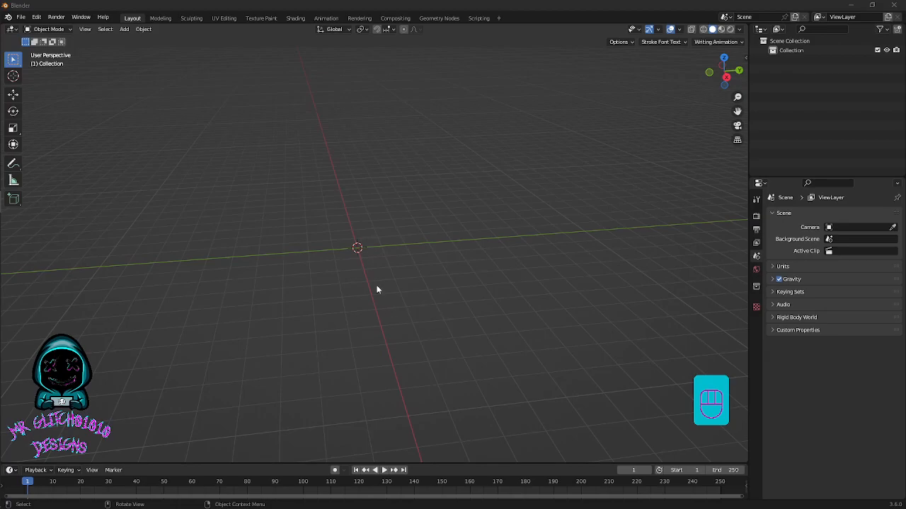
- Add a cube mesh at the world origin
{"action": "middle_click_drag", "start_coordinate": [380, 298], "coordinate": [410, 294]}
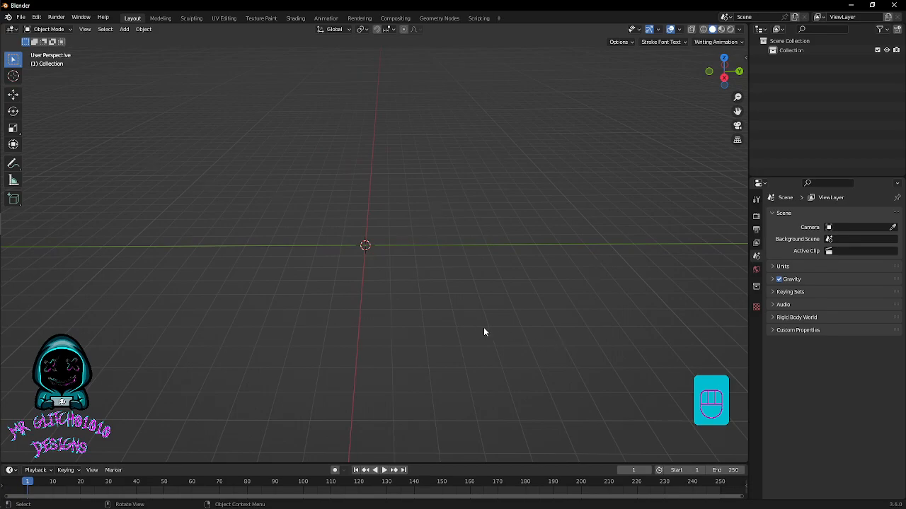
{"action": "key", "text": "shift+a"}
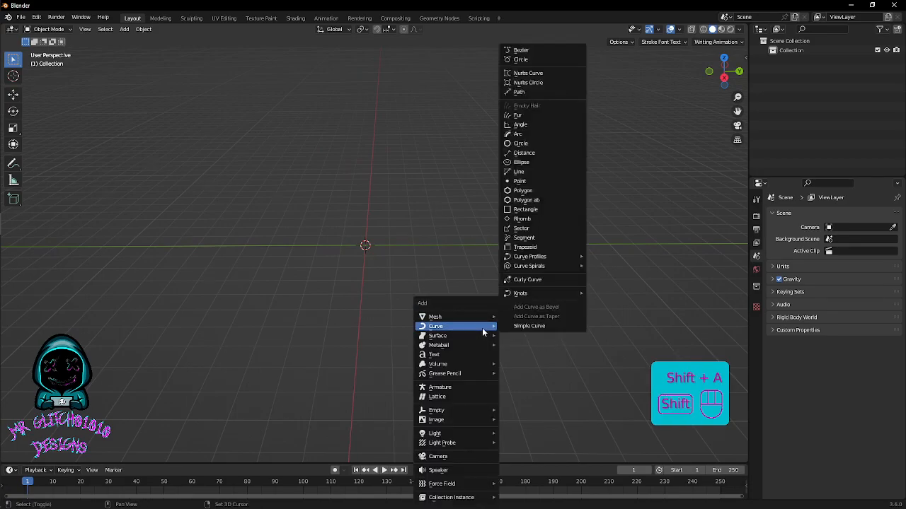
{"action": "key", "text": "shift+a"}
{"action": "key", "text": "shift+a"}
{"action": "mouse_move", "coordinate": [444, 316]}
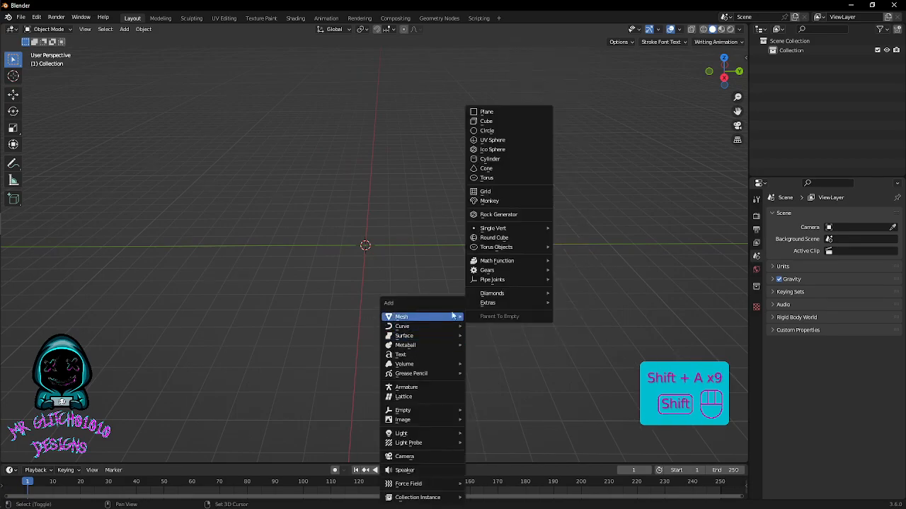
{"action": "left_click", "coordinate": [514, 122]}
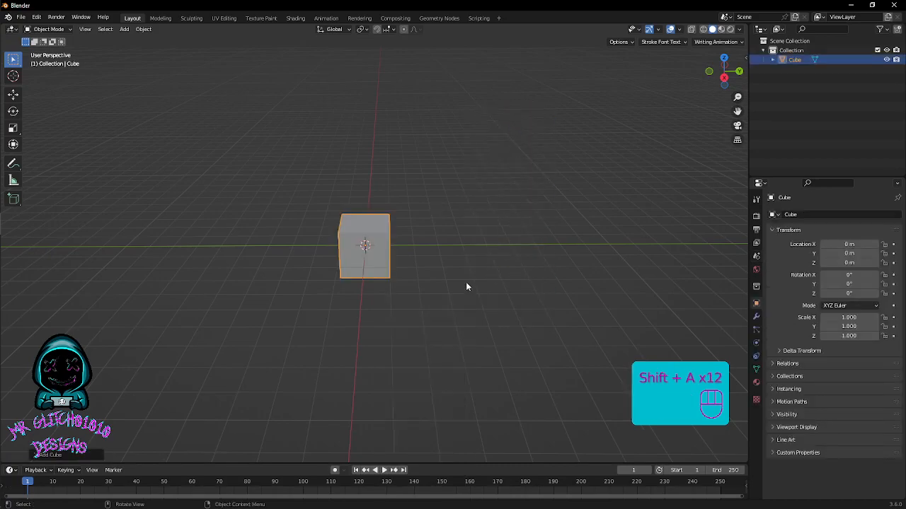
- Raise the cube about 2.28 m along the Z axis and scale it uniformly to about 1.62
{"action": "key", "text": "g"}
{"action": "key", "text": "z"}
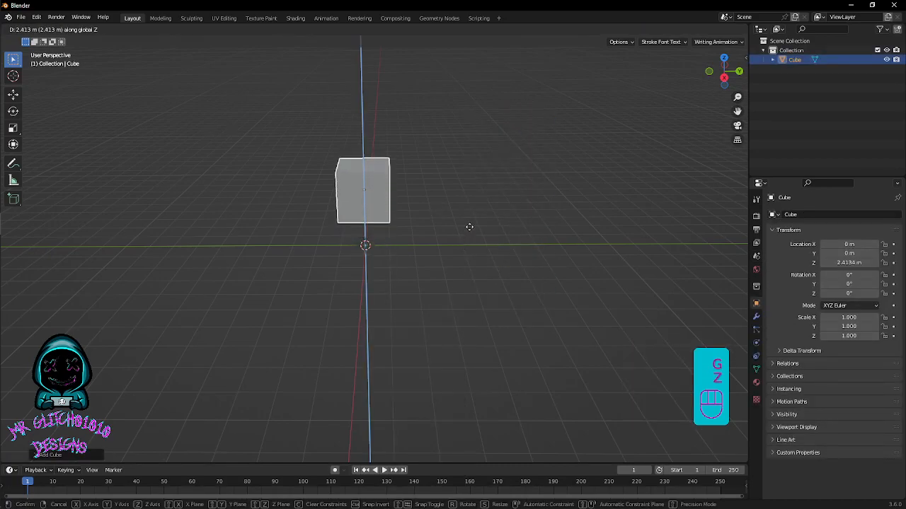
{"action": "left_click", "coordinate": [470, 228]}
{"action": "key", "text": "s"}
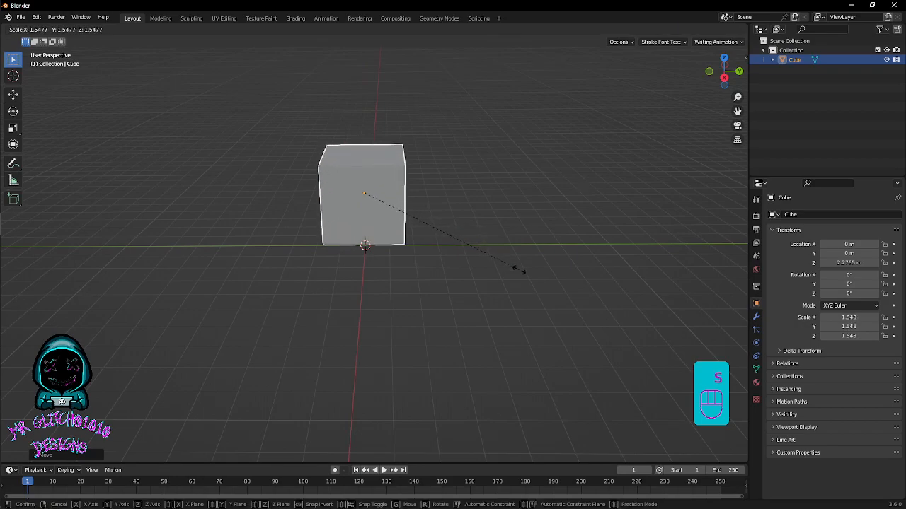
{"action": "left_click", "coordinate": [530, 273]}
{"action": "middle_click_drag", "start_coordinate": [417, 257], "coordinate": [497, 247]}
{"action": "middle_click_drag", "start_coordinate": [497, 278], "coordinate": [535, 294]}
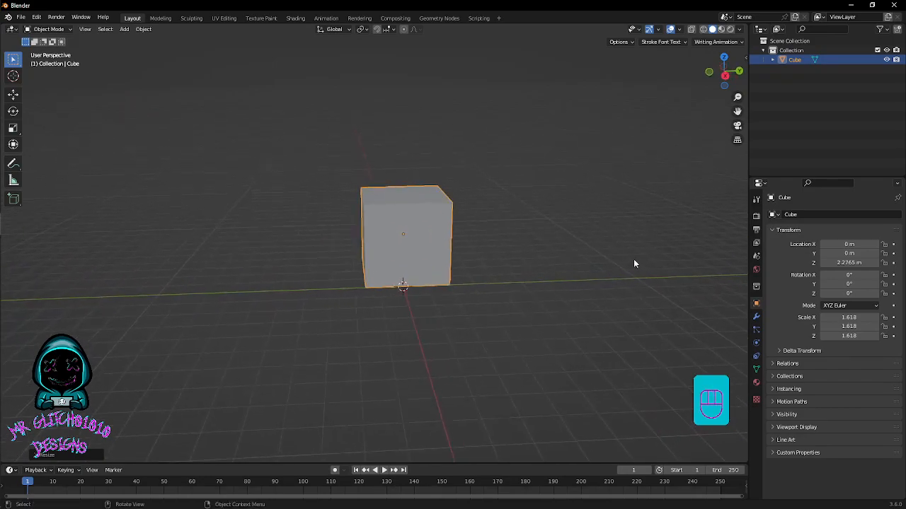
- Give the cube a new material and set its Base Color to an Image Texture
{"action": "left_click", "coordinate": [756, 383]}
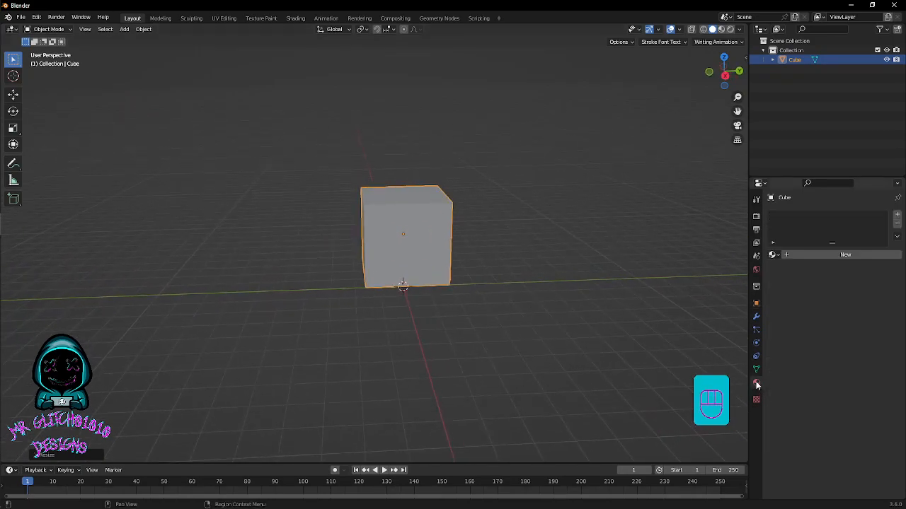
{"action": "left_click", "coordinate": [826, 256]}
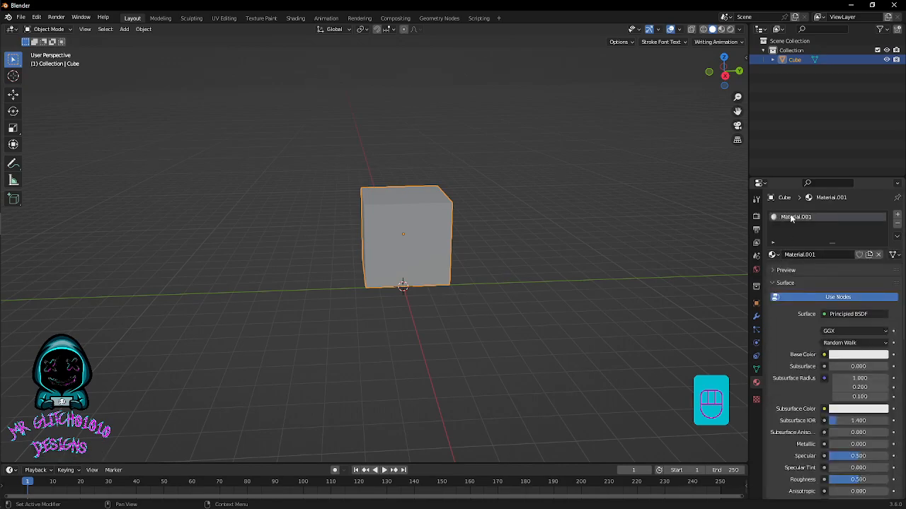
{"action": "left_click", "coordinate": [823, 354]}
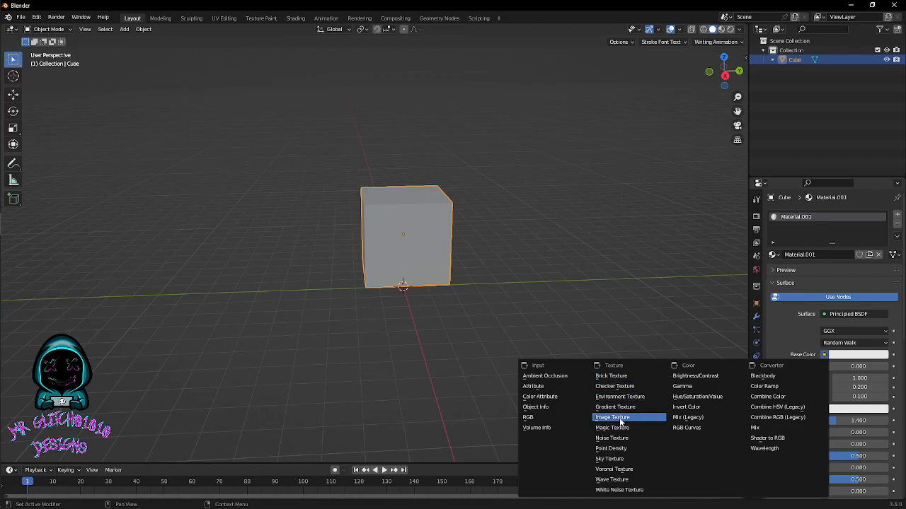
{"action": "left_click", "coordinate": [620, 421]}
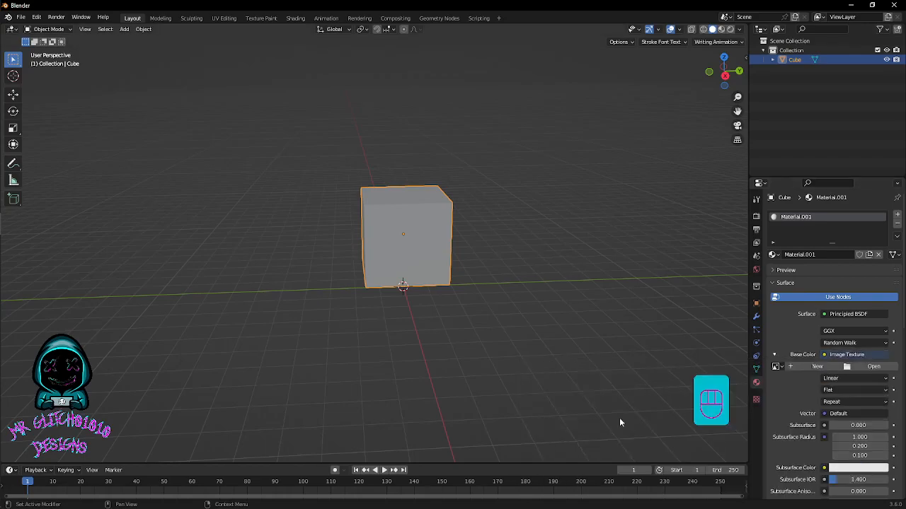
- Load checkered.jpg from the "1. blender model_images" folder as the Base Color image
{"action": "left_click", "coordinate": [873, 367]}
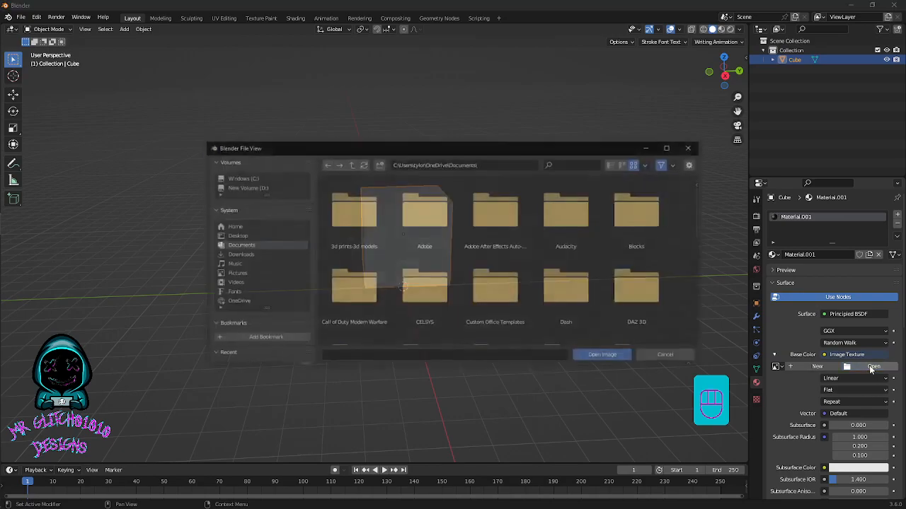
{"action": "scroll", "coordinate": [265, 318], "scroll_direction": "down", "scroll_amount": 3}
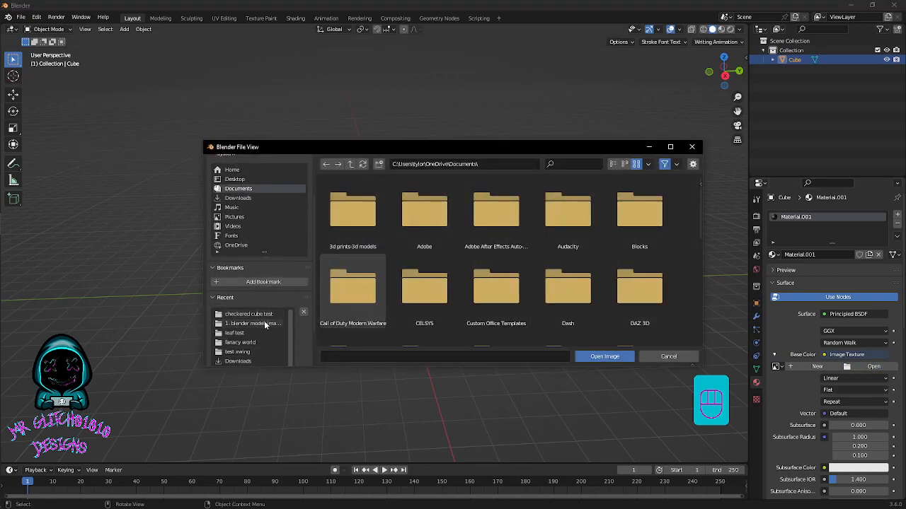
{"action": "left_click", "coordinate": [265, 323]}
{"action": "scroll", "coordinate": [514, 316], "scroll_direction": "down", "scroll_amount": 6}
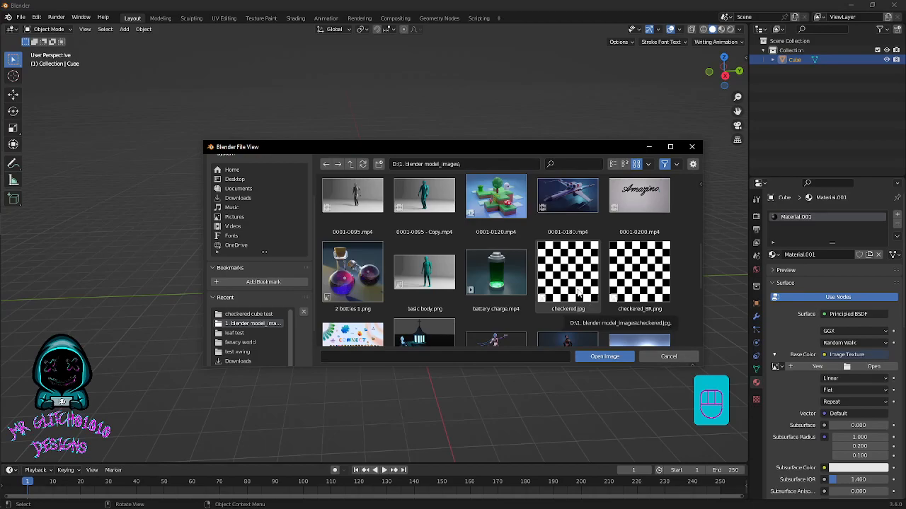
{"action": "left_click", "coordinate": [578, 289]}
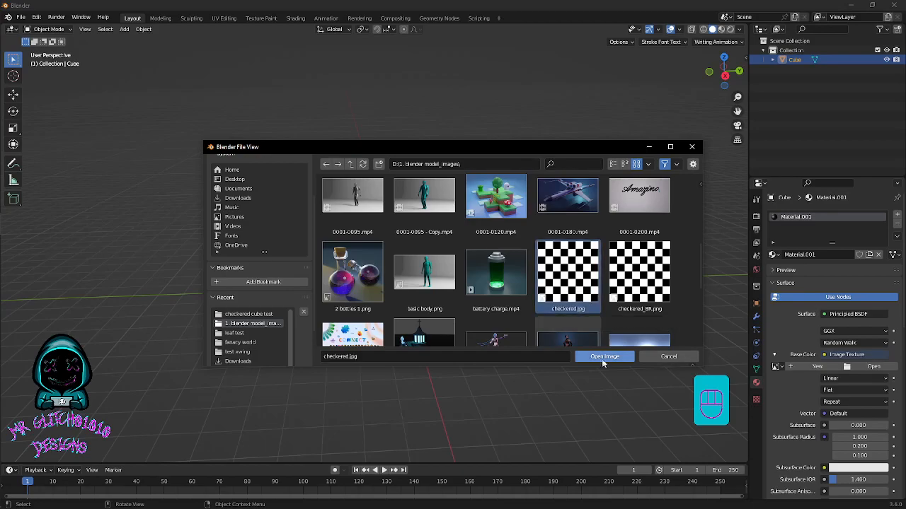
{"action": "left_click", "coordinate": [600, 356]}
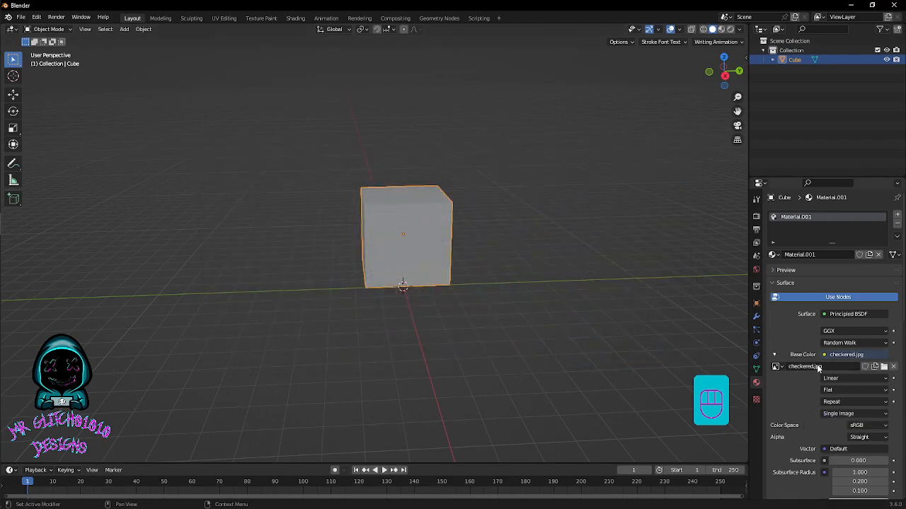
- Show the checkered texture on the cube with Material Preview shading and enter Edit Mode
{"action": "left_click", "coordinate": [721, 29]}
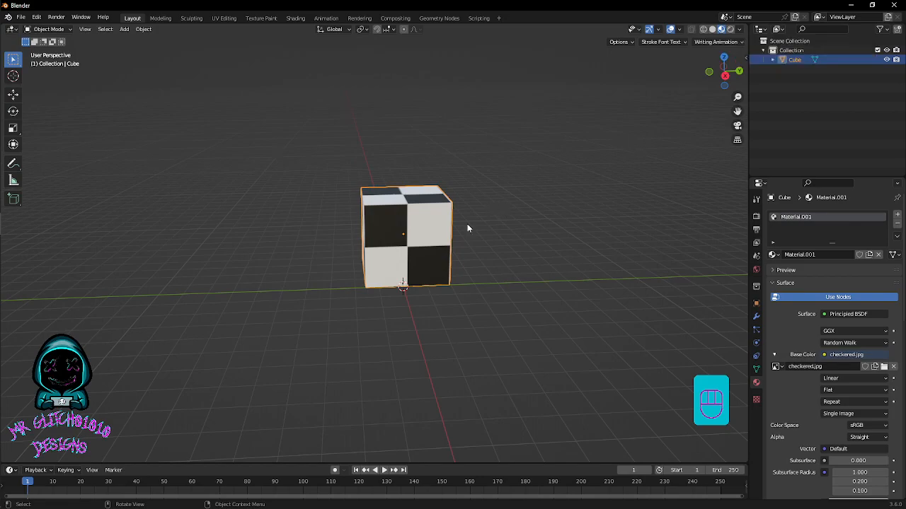
{"action": "middle_click_drag", "start_coordinate": [423, 228], "coordinate": [463, 245]}
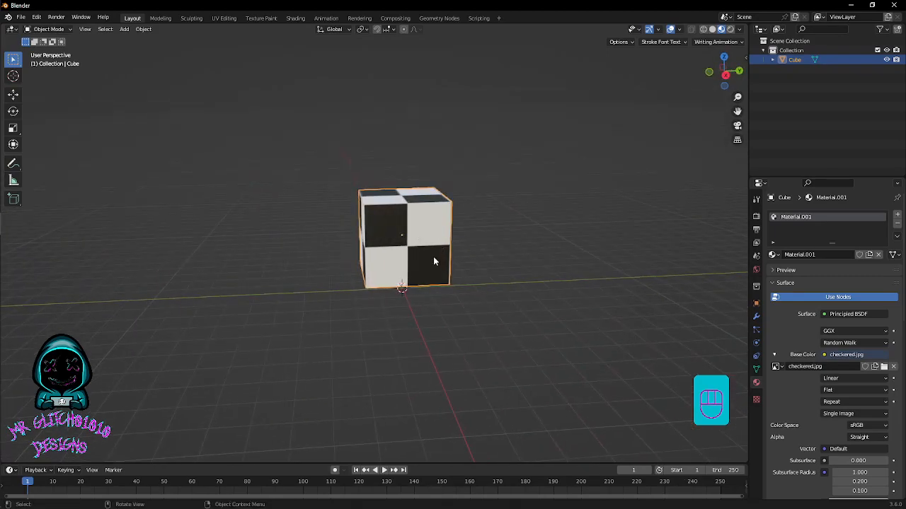
{"action": "middle_click_drag", "start_coordinate": [421, 249], "coordinate": [372, 210]}
{"action": "key", "text": "Tab"}
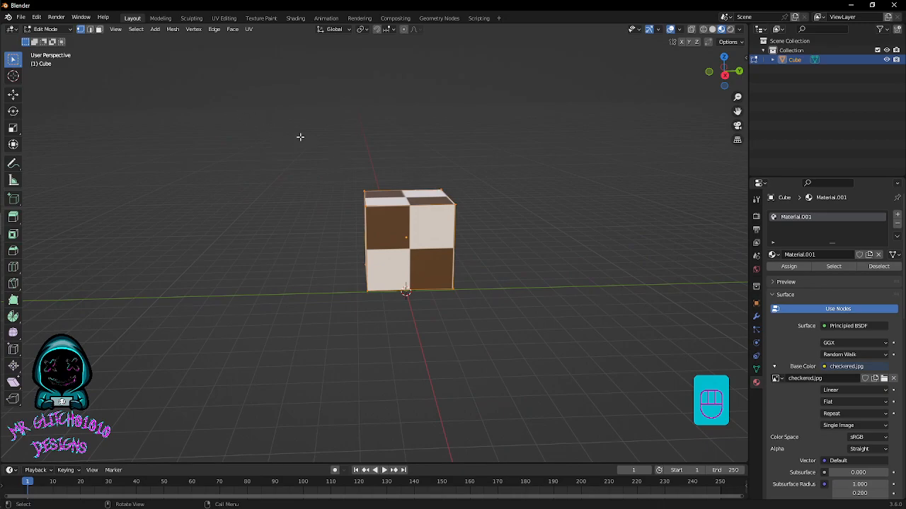
{"action": "mouse_move", "coordinate": [384, 178]}
{"action": "middle_mouse_down"}
{"action": "mouse_move", "coordinate": [348, 168]}
{"action": "mouse_move", "coordinate": [269, 172]}
{"action": "mouse_move", "coordinate": [377, 175]}
{"action": "middle_mouse_up"}
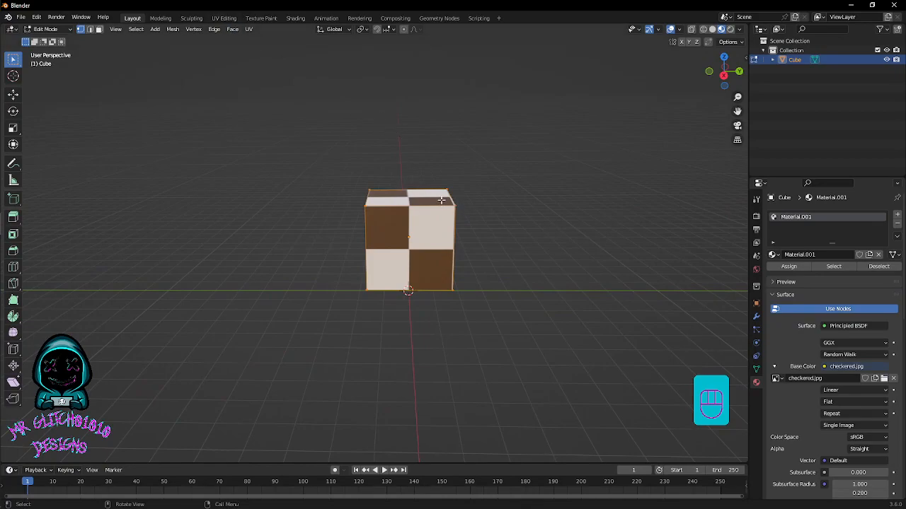
- Unwrap the cube's mesh and show the resulting layout in the UV Editing workspace
{"action": "key", "text": "u"}
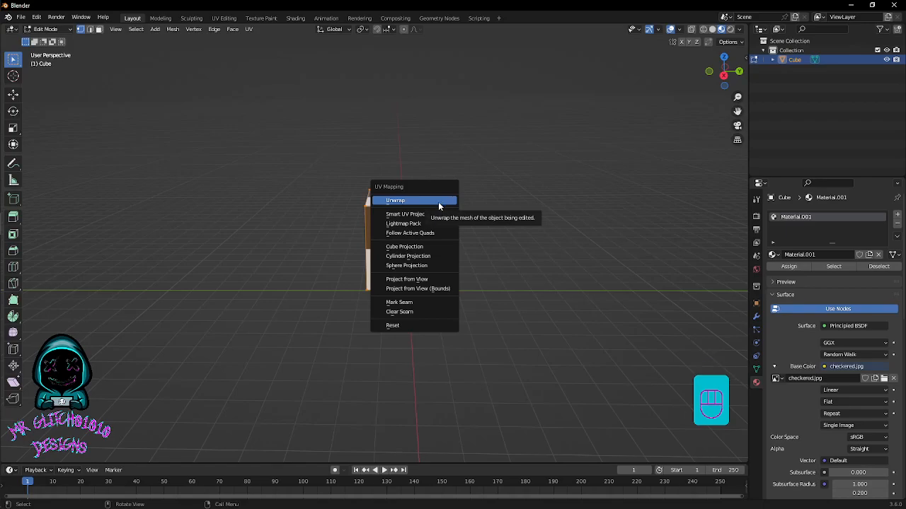
{"action": "left_click", "coordinate": [438, 202]}
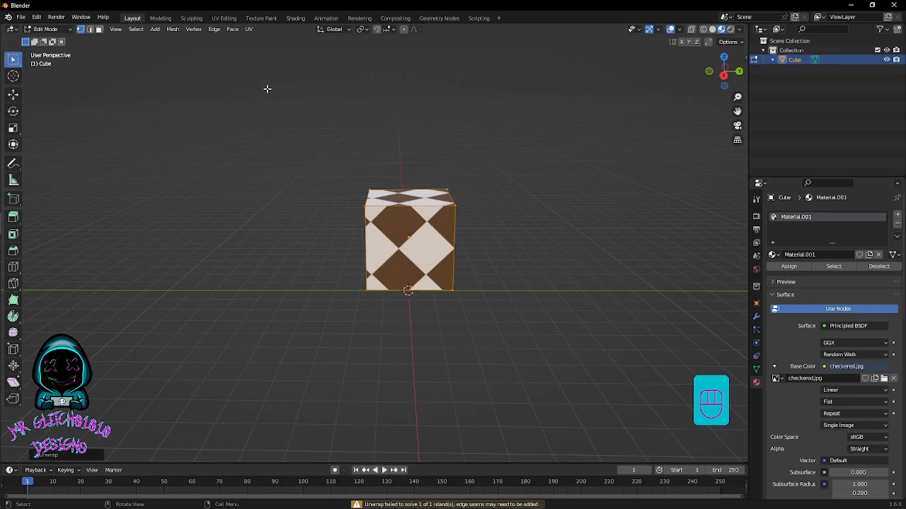
{"action": "left_click", "coordinate": [224, 18]}
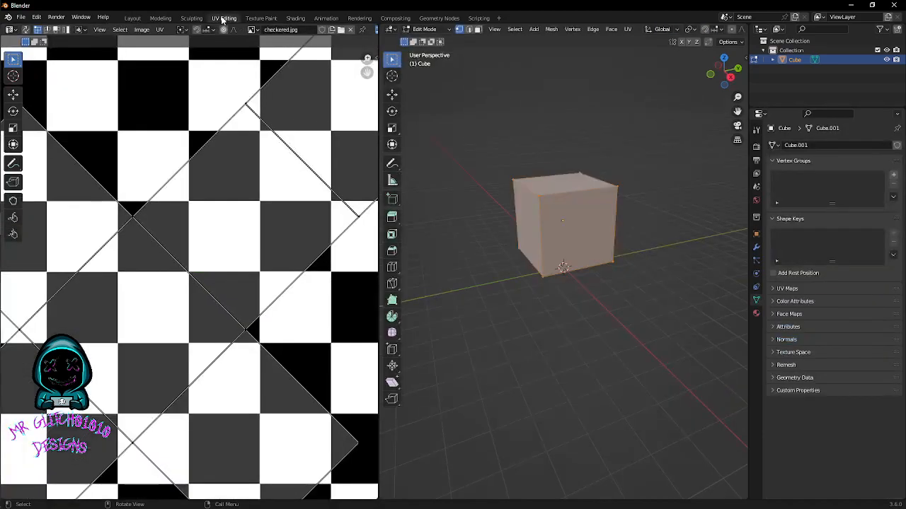
{"action": "scroll", "coordinate": [231, 100], "scroll_direction": "down", "scroll_amount": 5}
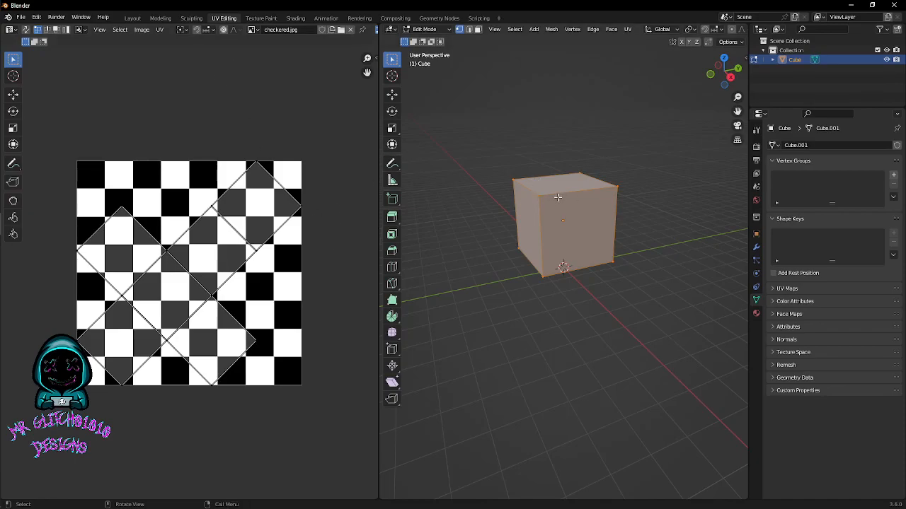
- Undo the unwrap and apply Smart UV Project to the cube with a 66° angle limit and Scaled margin method
{"action": "key", "text": "ctrl+z"}
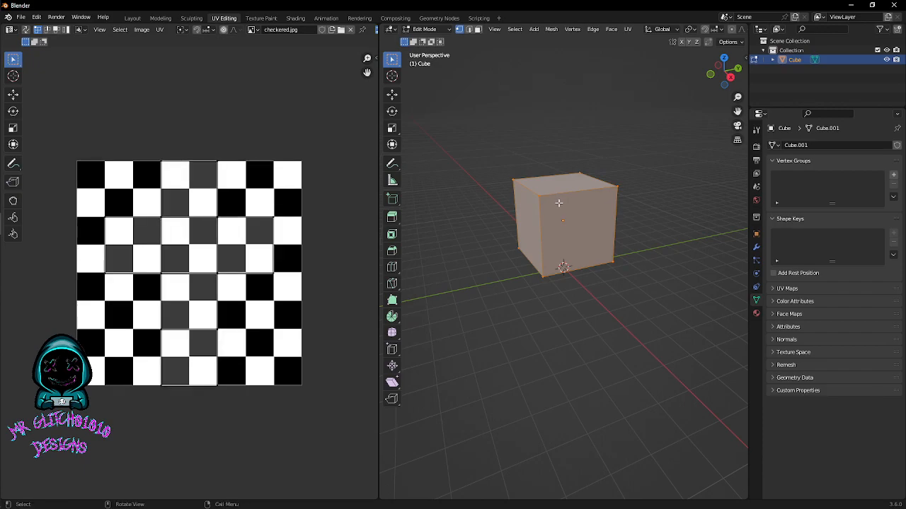
{"action": "key", "text": "u"}
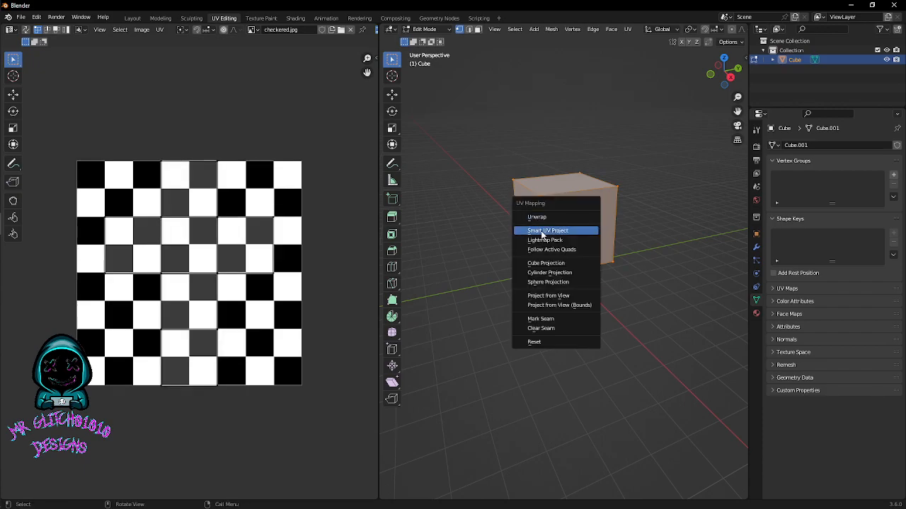
{"action": "left_click", "coordinate": [561, 234]}
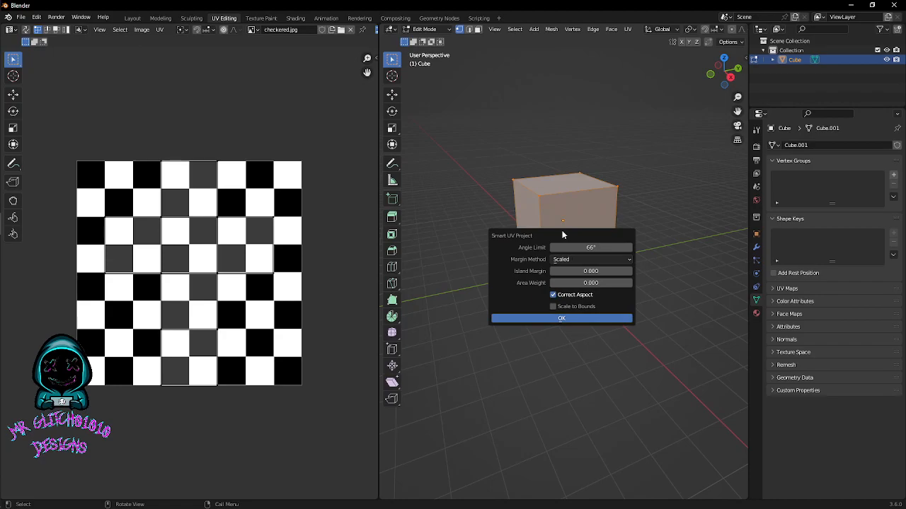
{"action": "left_click", "coordinate": [565, 319]}
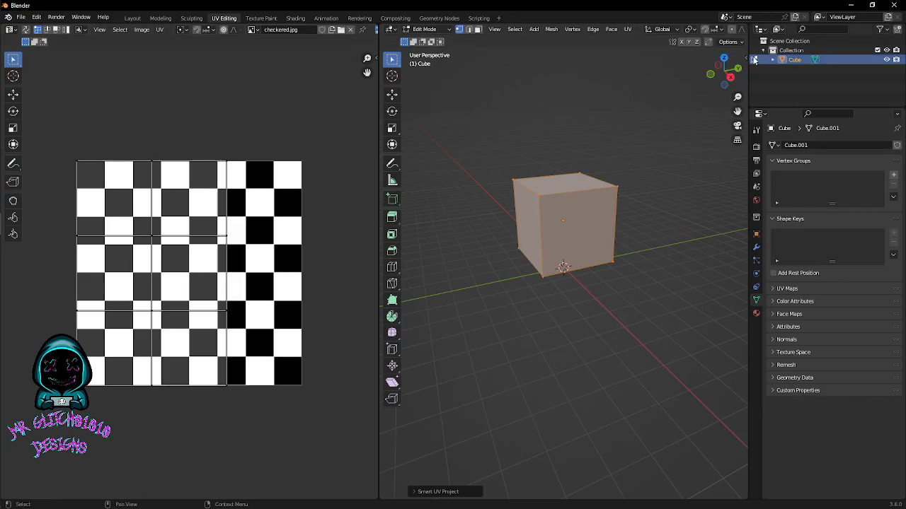
- Set the UV Editing workspace's 3D viewport to Material Preview shading, temporarily widening the viewport to reach the shading options
{"action": "left_click_drag", "start_coordinate": [754, 56], "coordinate": [858, 45]}
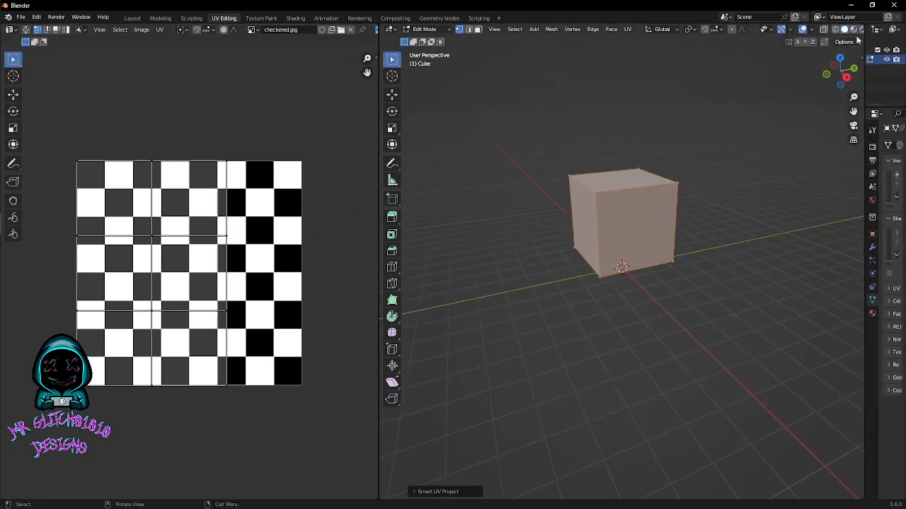
{"action": "left_click", "coordinate": [853, 29]}
{"action": "left_click_drag", "start_coordinate": [865, 85], "coordinate": [802, 95]}
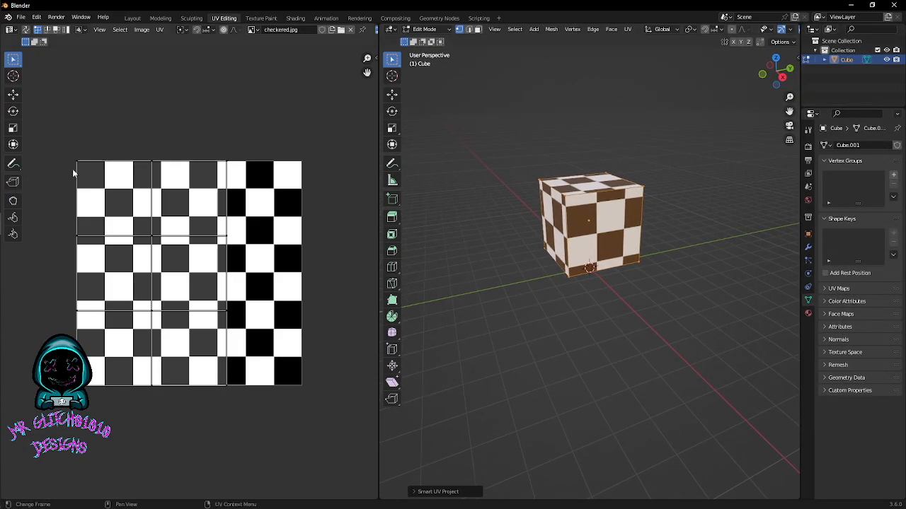
- Select all of the cube's UV islands and move them sideways so they extend beyond the checkered image's edge
{"action": "left_click_drag", "start_coordinate": [67, 130], "coordinate": [252, 421]}
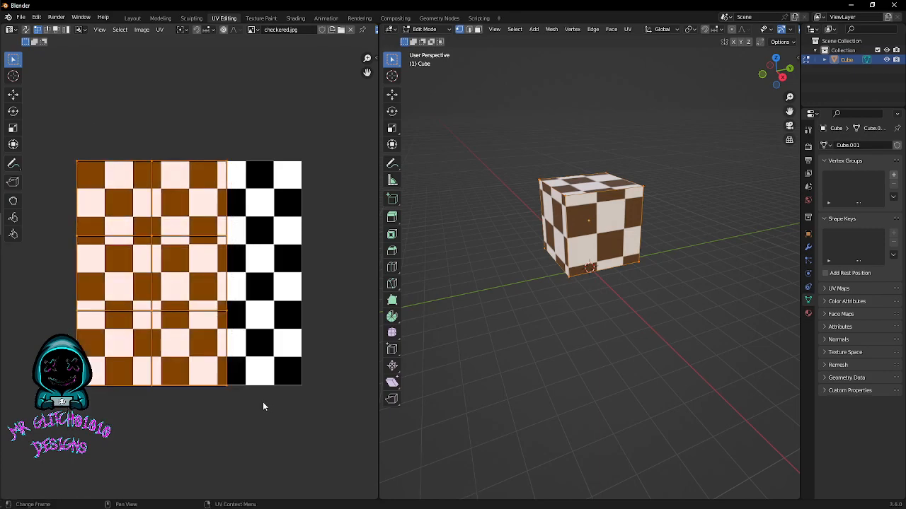
{"action": "key", "text": "g"}
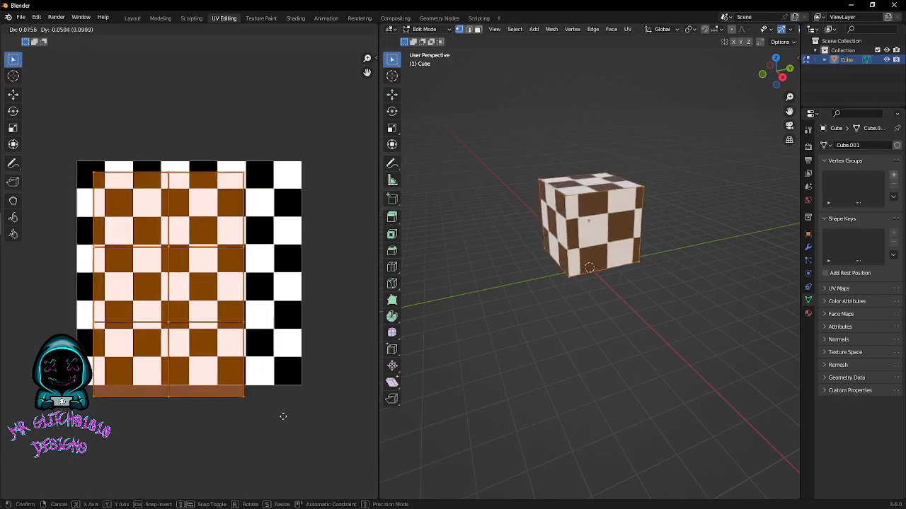
{"action": "left_click", "coordinate": [370, 372]}
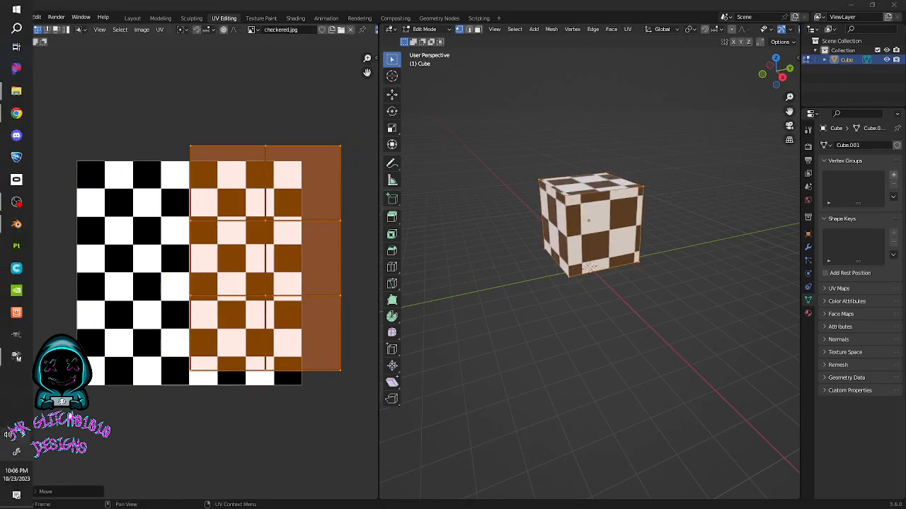
{"action": "scroll", "coordinate": [160, 394], "scroll_direction": "down", "scroll_amount": 2}
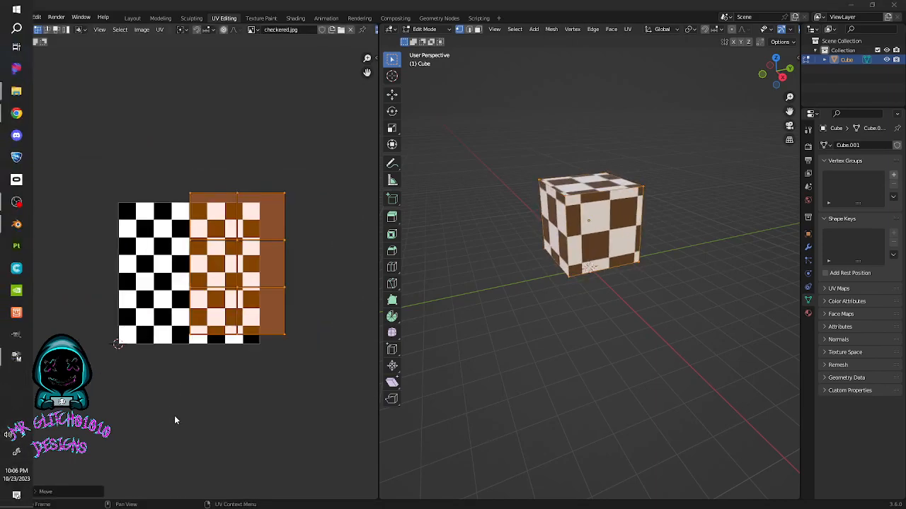
- Undo the sideways move of the UV islands and the Smart UV Project on the cube
{"action": "scroll", "coordinate": [196, 362], "scroll_direction": "up", "scroll_amount": 1}
{"action": "left_click", "coordinate": [244, 427]}
{"action": "key", "text": "ctrl+z"}
{"action": "key", "text": "ctrl+z"}
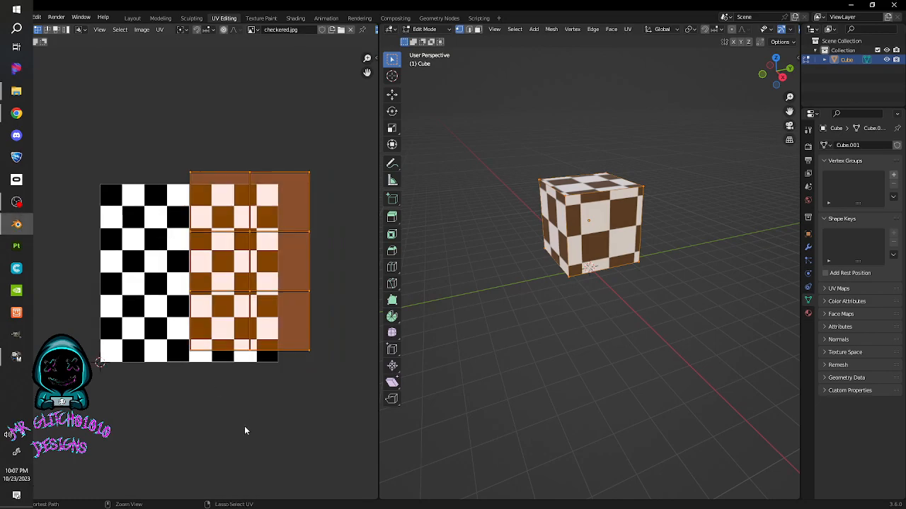
{"action": "key", "text": "ctrl+z"}
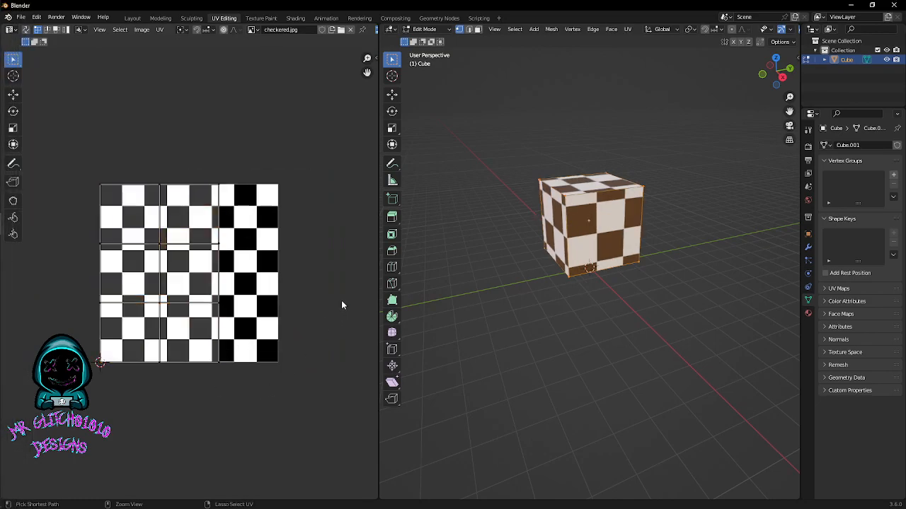
{"action": "key", "text": "ctrl+z"}
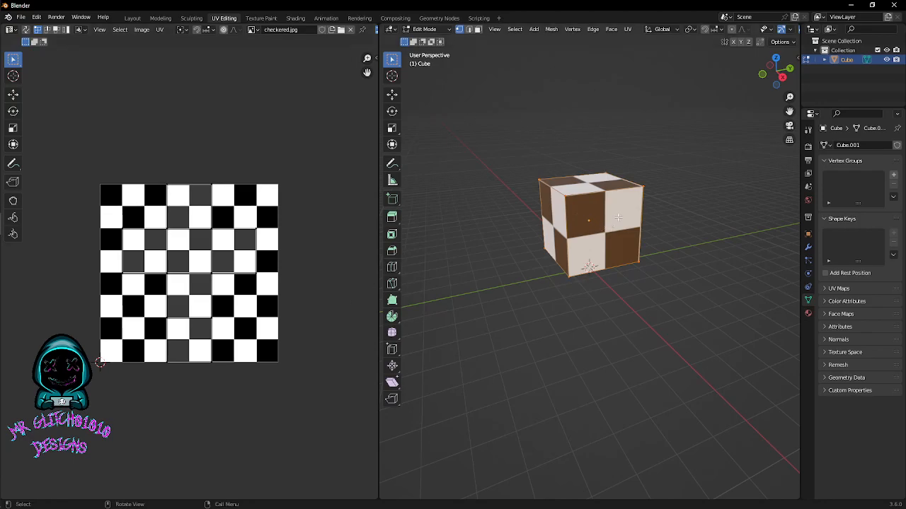
- Unwrap the cube and rotate its entire UV layout by 45° over the checkered image
{"action": "key", "text": "u"}
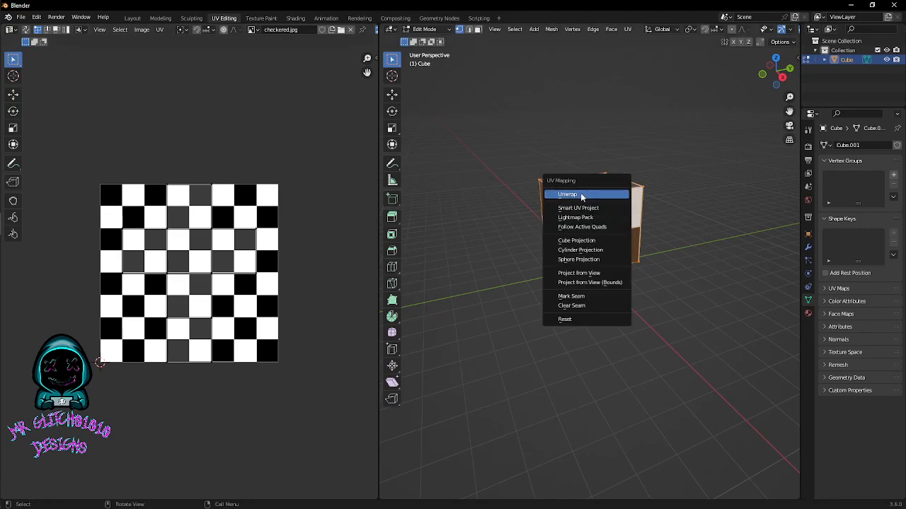
{"action": "left_click", "coordinate": [582, 196]}
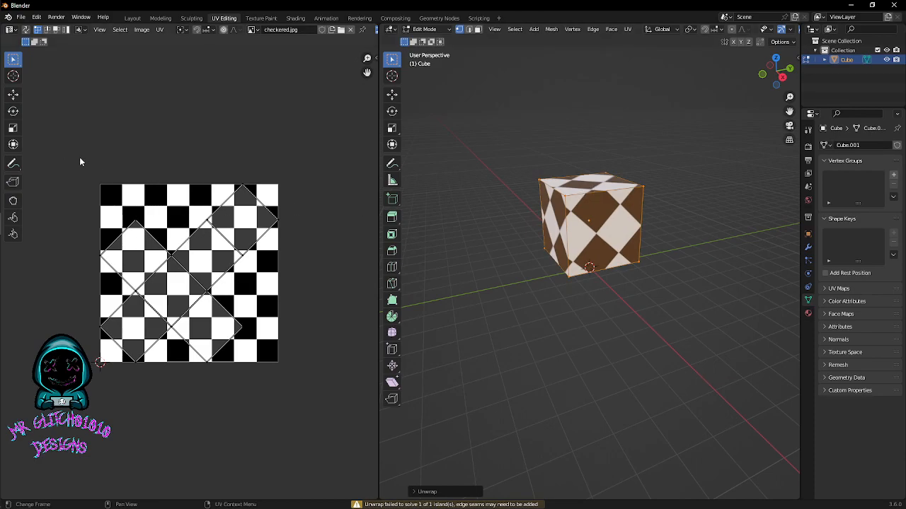
{"action": "left_click_drag", "start_coordinate": [78, 156], "coordinate": [304, 398]}
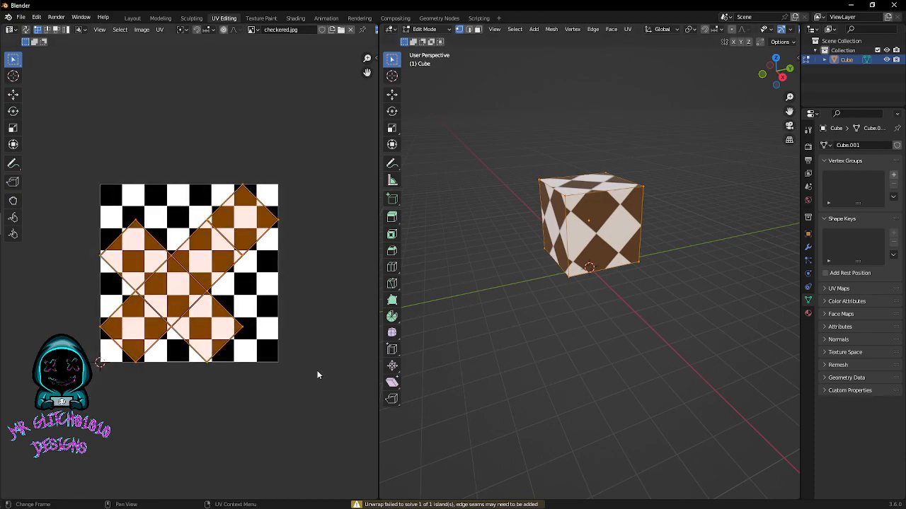
{"action": "key", "text": "r"}
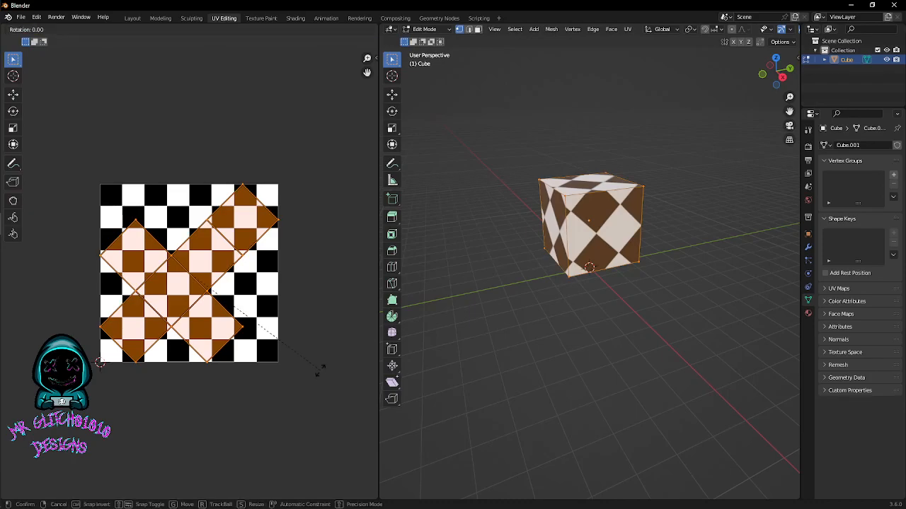
{"action": "type", "text": "45"}
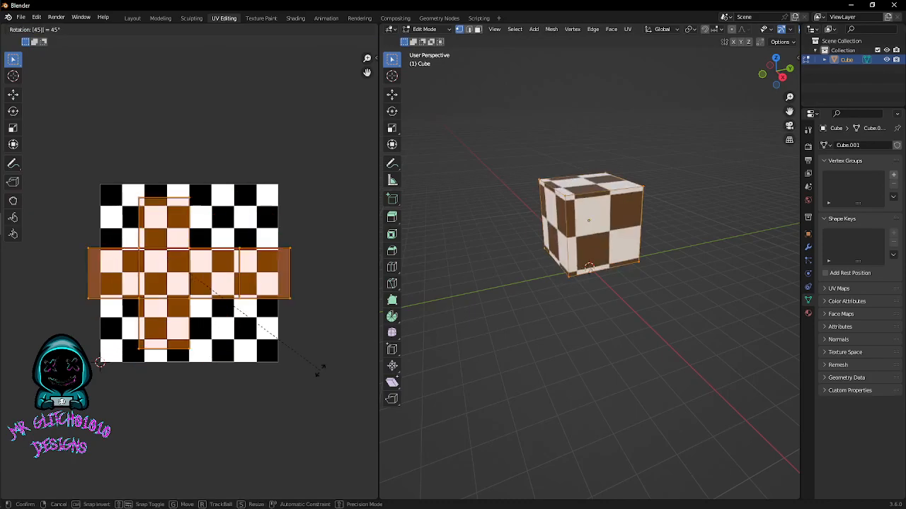
{"action": "key", "text": "Return"}
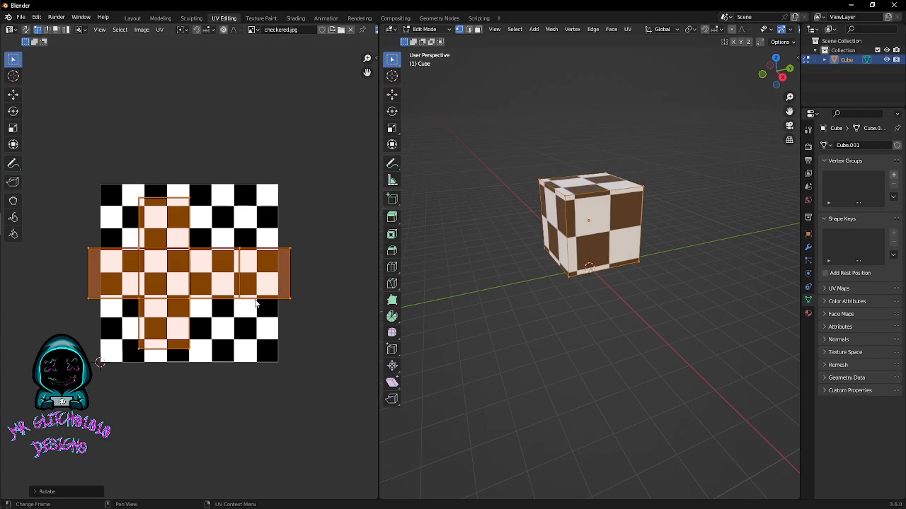
- Scale the UV layout to about 0.88 to fit the image width and nudge it vertically toward the checker rows
{"action": "key", "text": "s"}
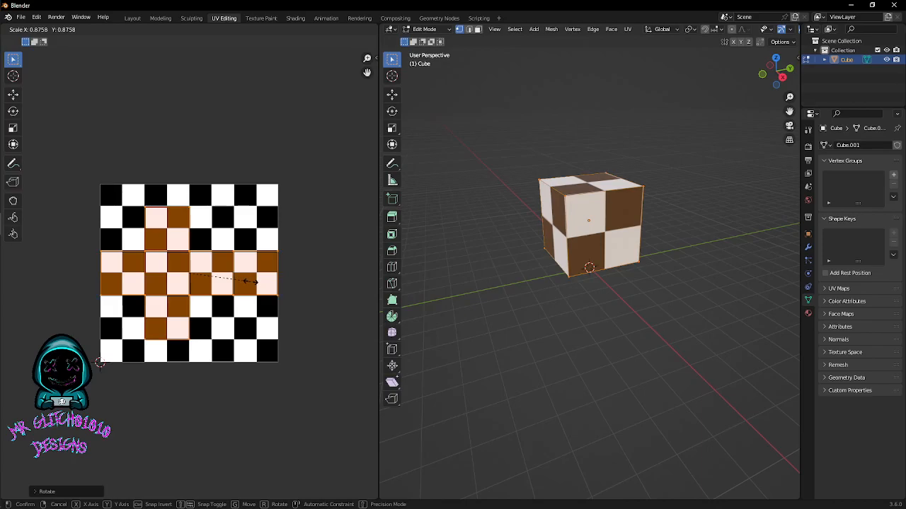
{"action": "left_click", "coordinate": [251, 285]}
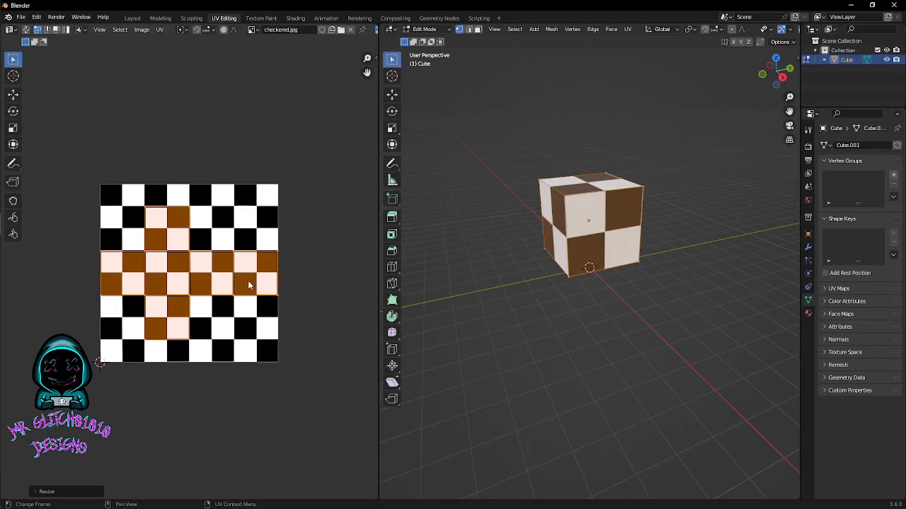
{"action": "key", "text": "g"}
{"action": "key", "text": "y"}
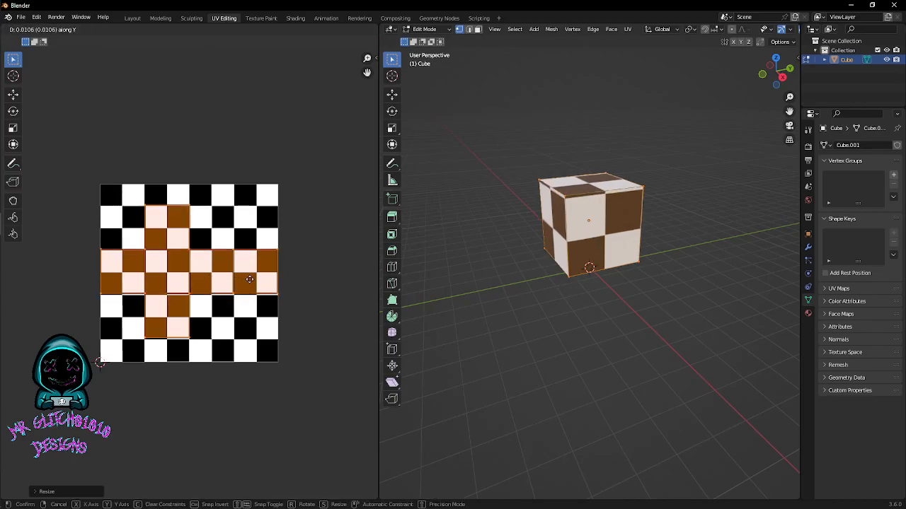
{"action": "left_click", "coordinate": [250, 279]}
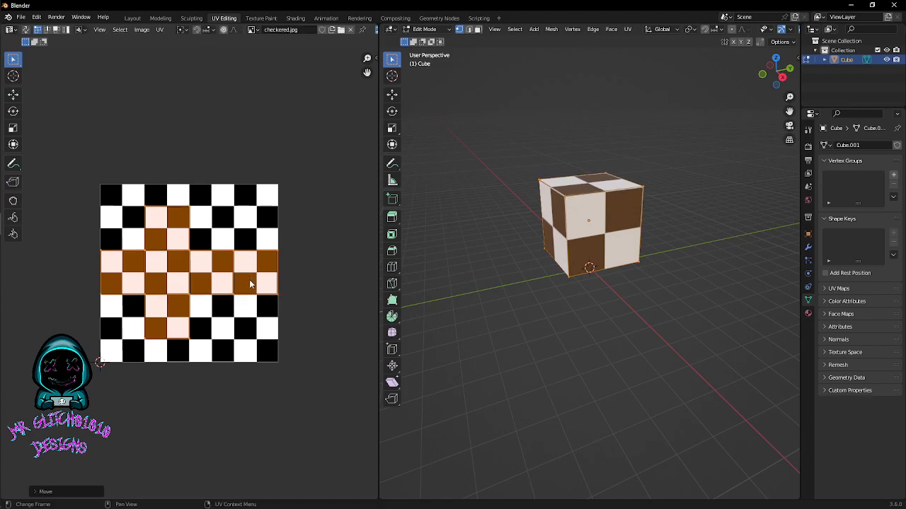
- Fine-tune the whole UV layout by about -0.003 along Y so its horizontal edges line up with the checker squares
{"action": "scroll", "coordinate": [211, 289], "scroll_direction": "up", "scroll_amount": 1}
{"action": "scroll", "coordinate": [211, 288], "scroll_direction": "up", "scroll_amount": 3}
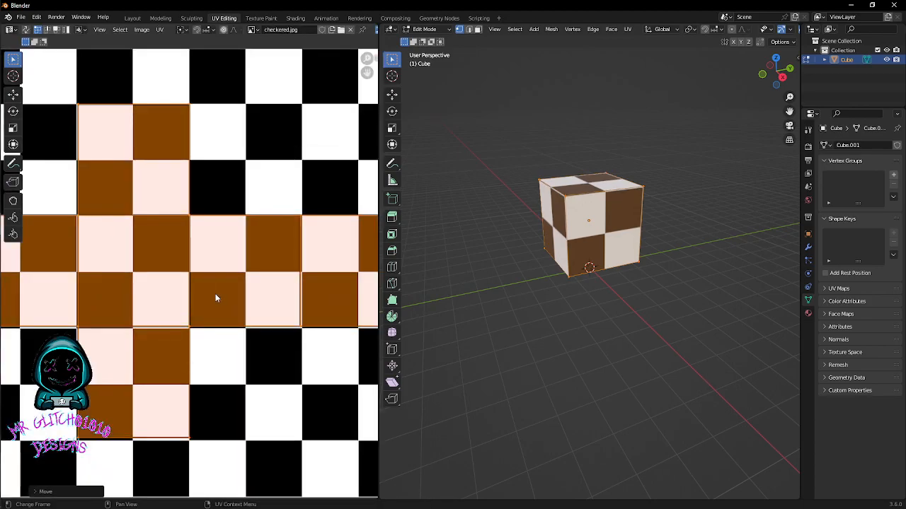
{"action": "key", "text": "g"}
{"action": "key", "text": "y"}
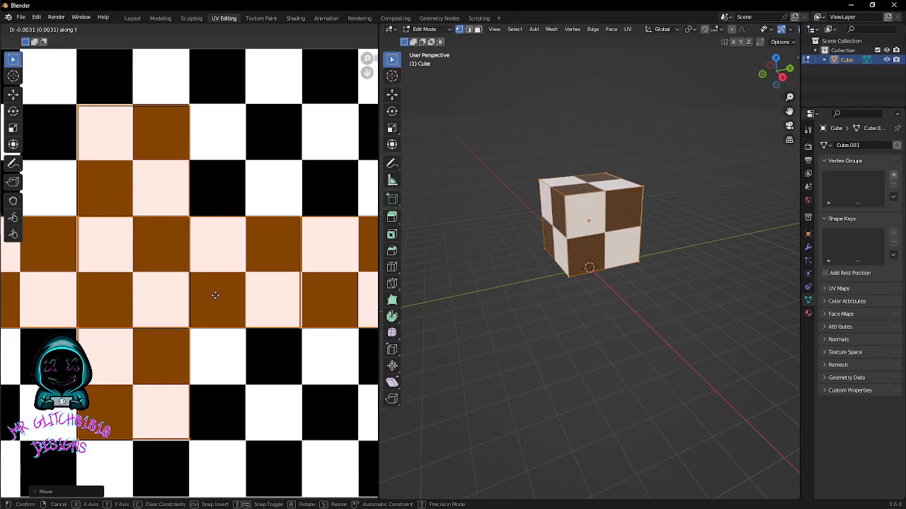
{"action": "left_click", "coordinate": [215, 295]}
{"action": "scroll", "coordinate": [215, 295], "scroll_direction": "down", "scroll_amount": 2}
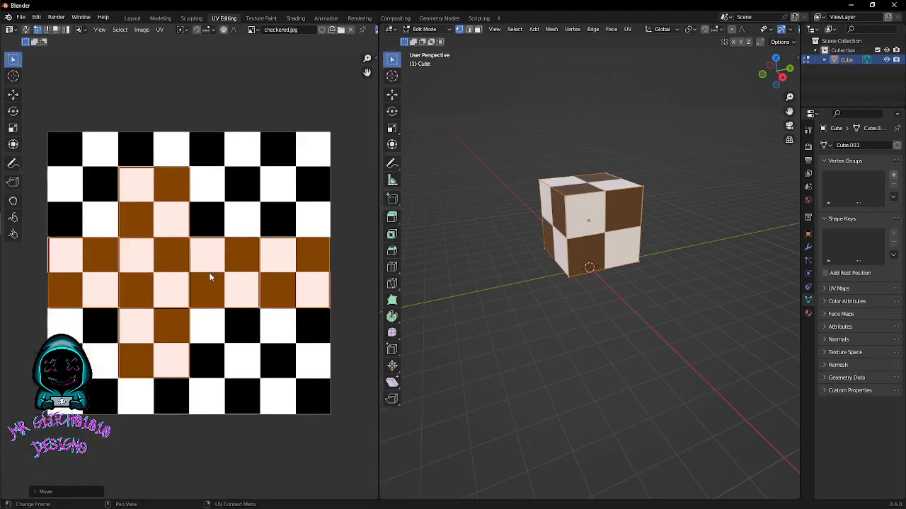
- Move the UV layout's far right edge by about 0.003 along X to meet the checkered image's border
{"action": "left_click", "coordinate": [349, 239]}
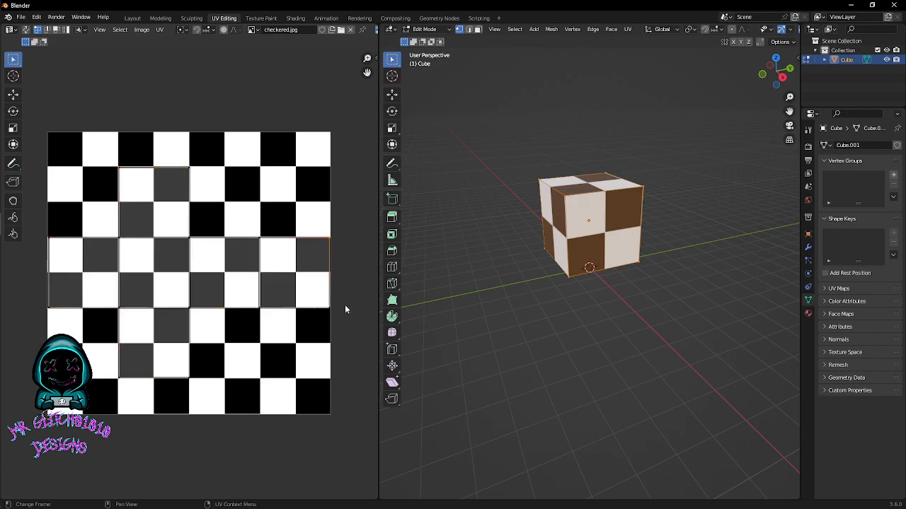
{"action": "scroll", "coordinate": [317, 301], "scroll_direction": "up", "scroll_amount": 2}
{"action": "scroll", "coordinate": [317, 305], "scroll_direction": "up", "scroll_amount": 1}
{"action": "middle_click_drag", "start_coordinate": [297, 293], "coordinate": [137, 285]}
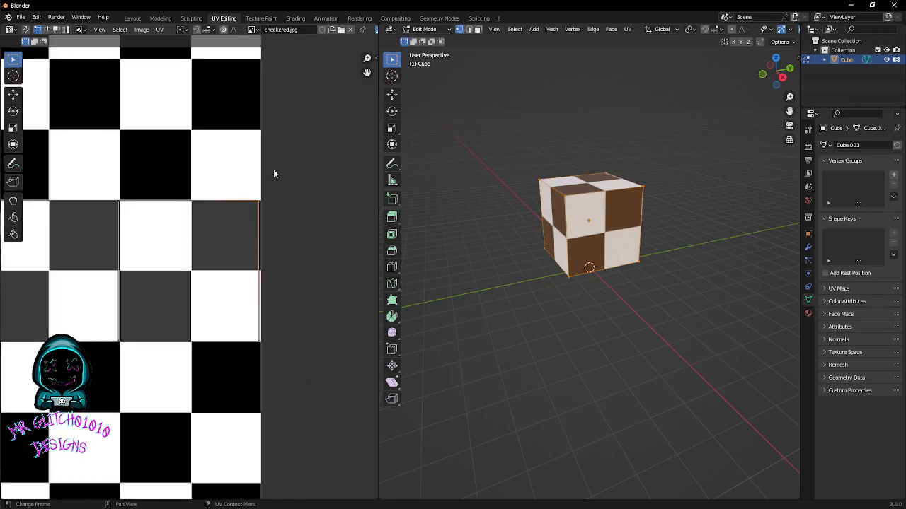
{"action": "left_click_drag", "start_coordinate": [240, 202], "coordinate": [284, 330]}
{"action": "key", "text": "g"}
{"action": "key", "text": "x"}
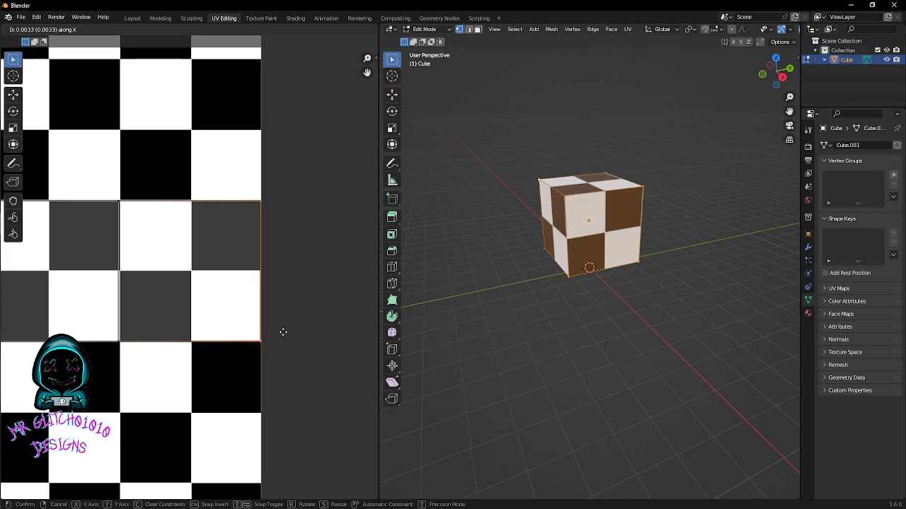
{"action": "left_click", "coordinate": [283, 332]}
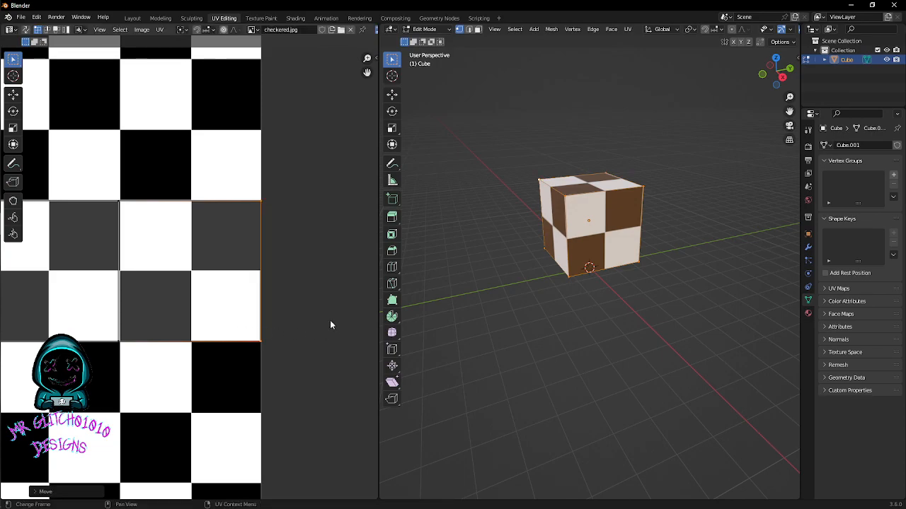
- Move the UV layout's far left edge by about -0.005 along X onto the image border, and check the cube's faces
{"action": "scroll", "coordinate": [300, 317], "scroll_direction": "down", "scroll_amount": 5}
{"action": "middle_click_drag", "start_coordinate": [259, 309], "coordinate": [408, 314]}
{"action": "middle_click_drag", "start_coordinate": [139, 298], "coordinate": [154, 297]}
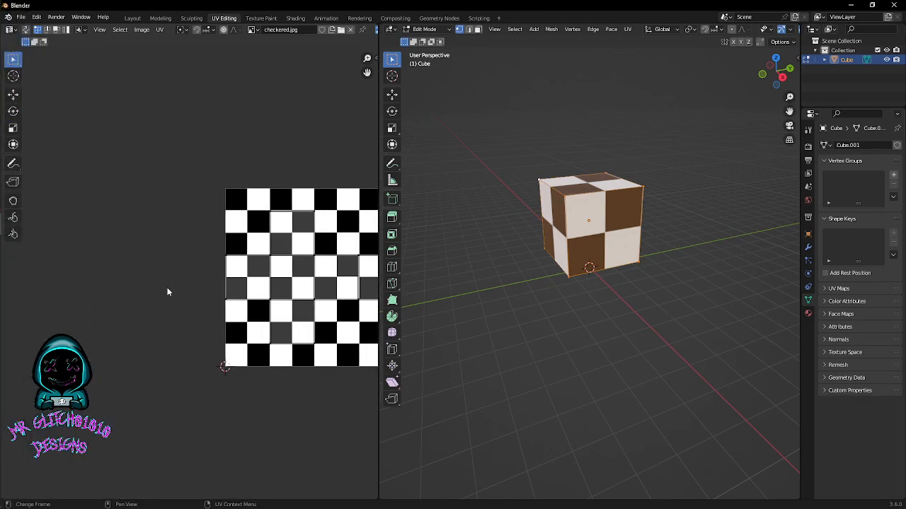
{"action": "scroll", "coordinate": [200, 284], "scroll_direction": "up", "scroll_amount": 5}
{"action": "middle_click_drag", "start_coordinate": [229, 283], "coordinate": [128, 283]}
{"action": "left_click_drag", "start_coordinate": [191, 207], "coordinate": [224, 367]}
{"action": "key", "text": "g"}
{"action": "key", "text": "x"}
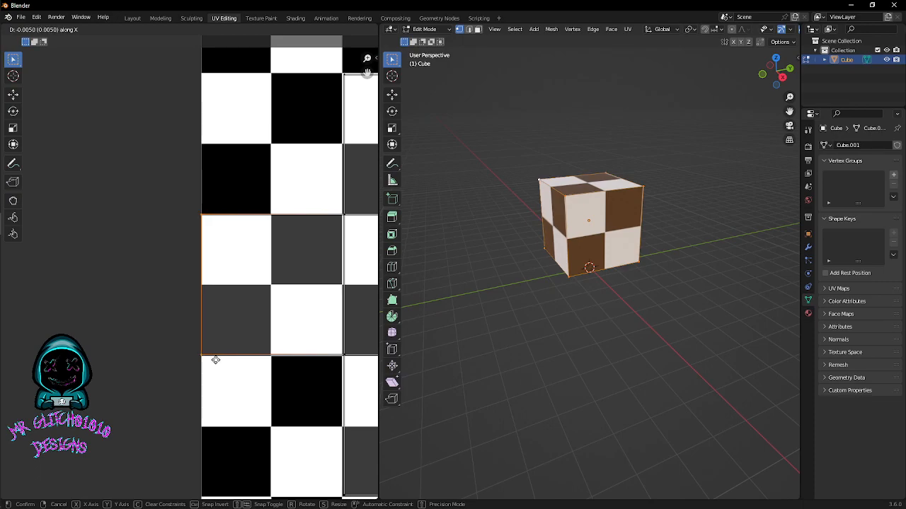
{"action": "left_click", "coordinate": [216, 360]}
{"action": "scroll", "coordinate": [173, 368], "scroll_direction": "down", "scroll_amount": 4}
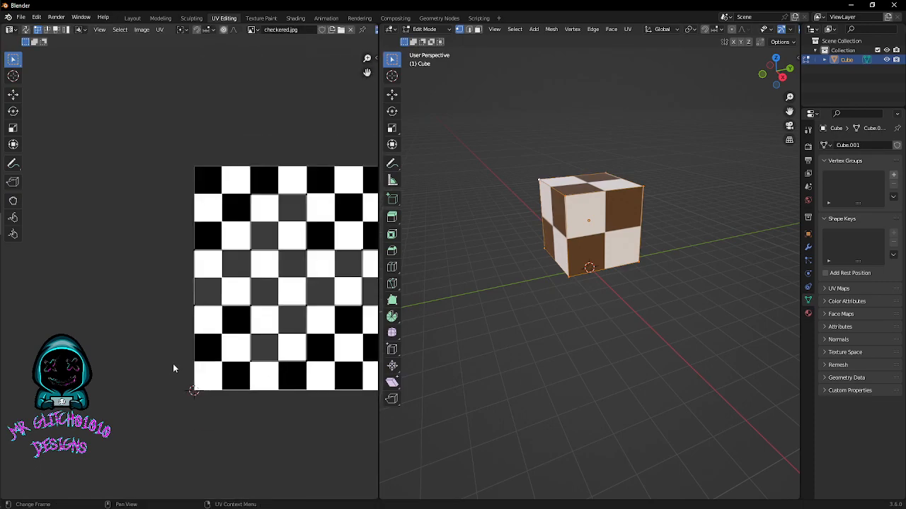
{"action": "scroll", "coordinate": [194, 361], "scroll_direction": "down", "scroll_amount": 2}
{"action": "middle_click_drag", "start_coordinate": [218, 349], "coordinate": [201, 346]}
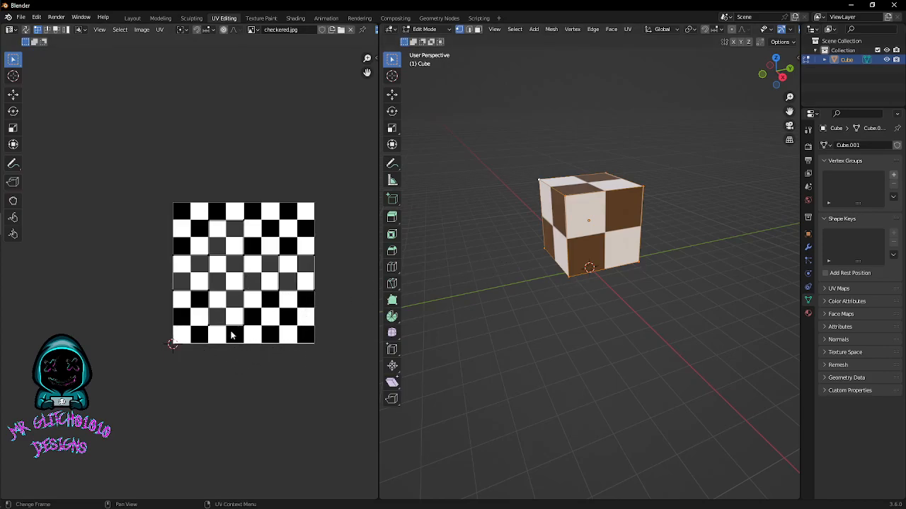
{"action": "middle_click_drag", "start_coordinate": [513, 271], "coordinate": [464, 261]}
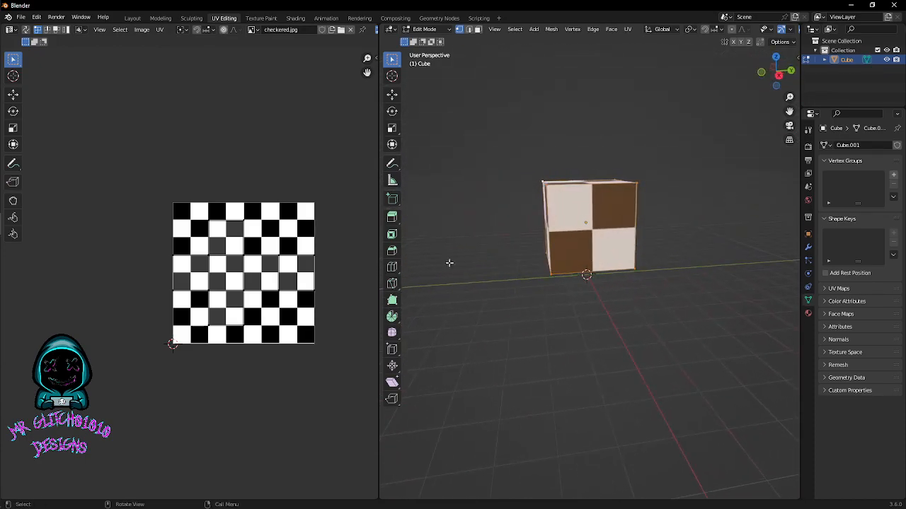
- Select the whole UV layout and start saving the checkered image under a new file as PNG with RGBA color
{"action": "left_click_drag", "start_coordinate": [143, 181], "coordinate": [360, 359]}
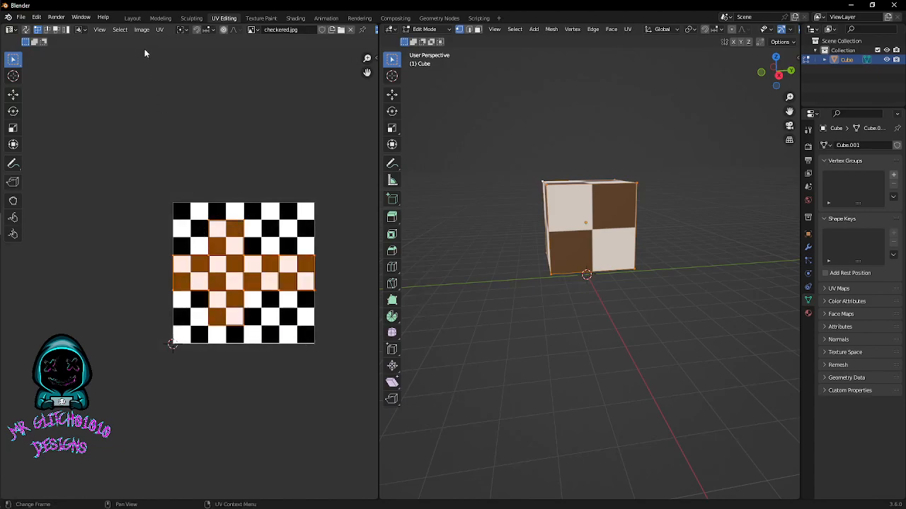
{"action": "left_click", "coordinate": [141, 30]}
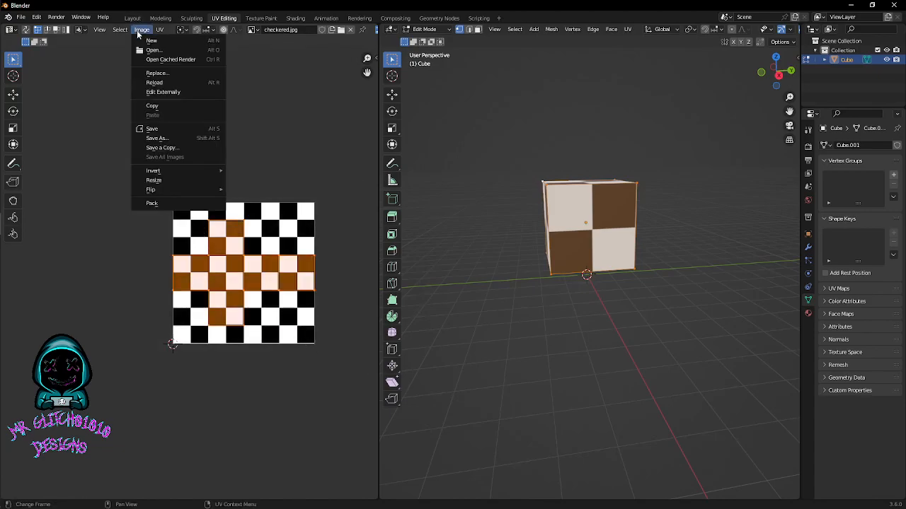
{"action": "left_click", "coordinate": [174, 139]}
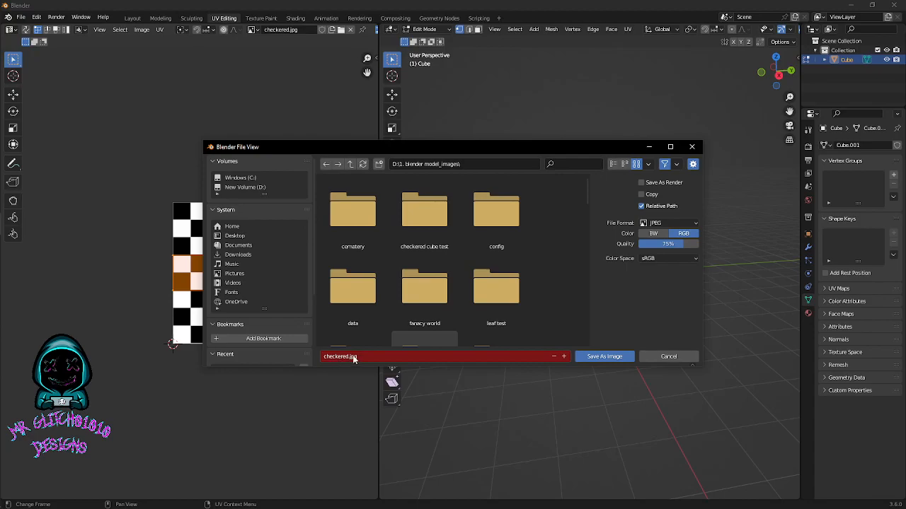
{"action": "left_click", "coordinate": [655, 223]}
{"action": "left_click", "coordinate": [596, 270]}
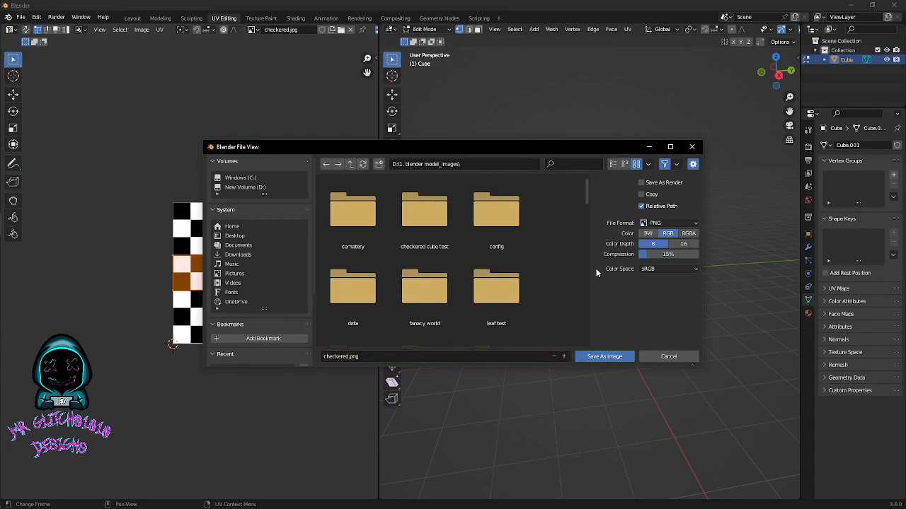
{"action": "left_click", "coordinate": [689, 234]}
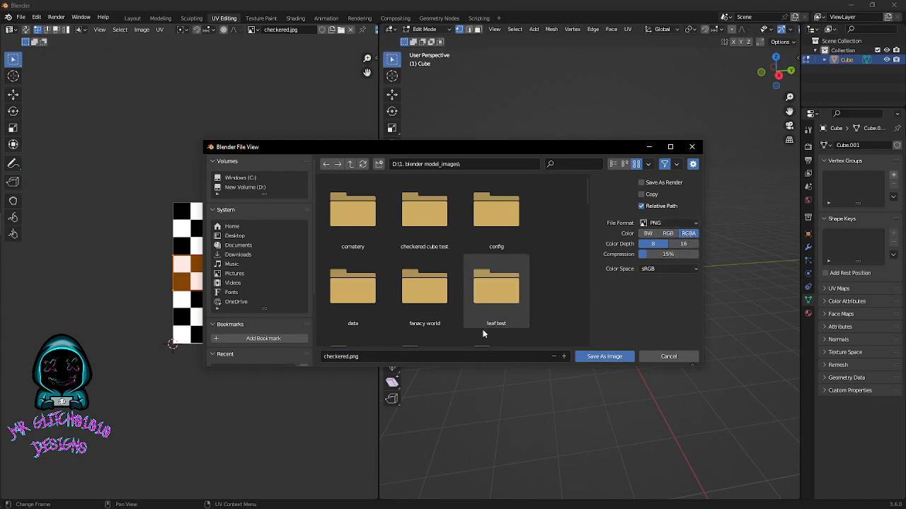
- Go to the "checkered cube test" folder and pick the existing checkered_BR.png as the save target
{"action": "scroll", "coordinate": [271, 283], "scroll_direction": "down", "scroll_amount": 4}
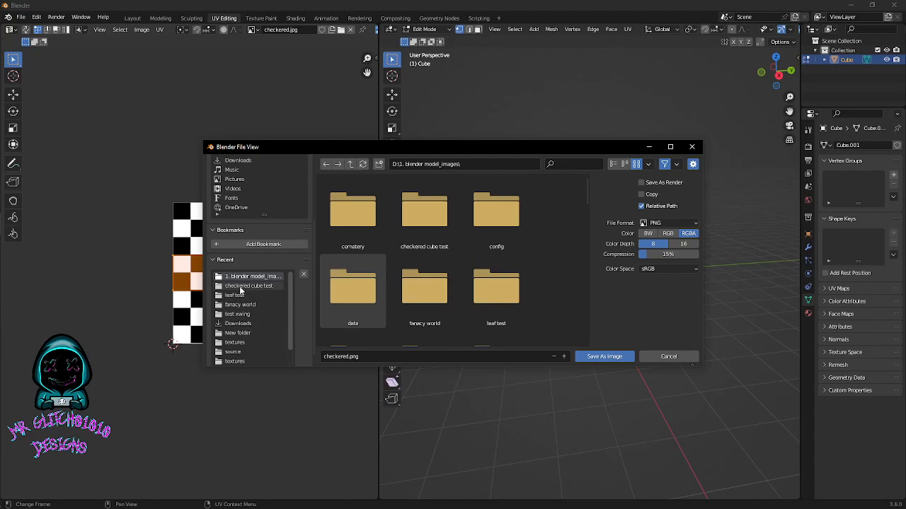
{"action": "left_click", "coordinate": [244, 286]}
{"action": "right_click", "coordinate": [359, 234]}
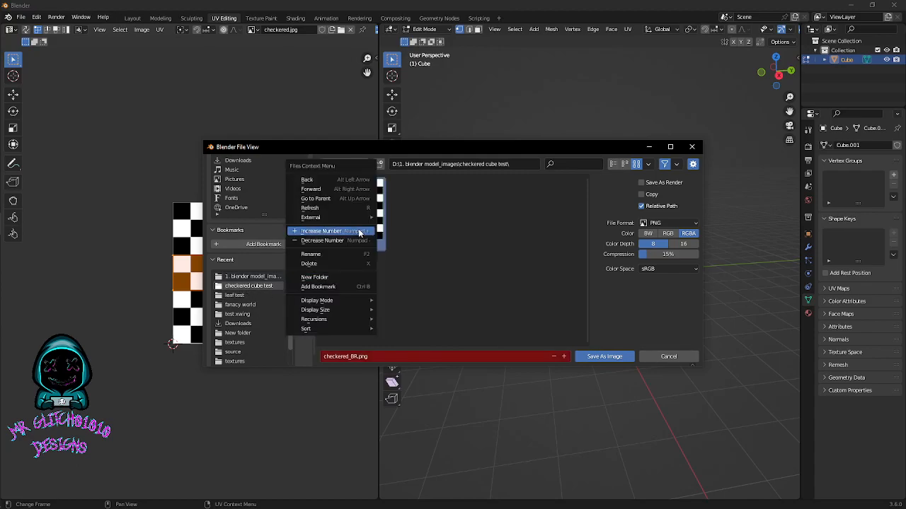
{"action": "mouse_move", "coordinate": [346, 326]}
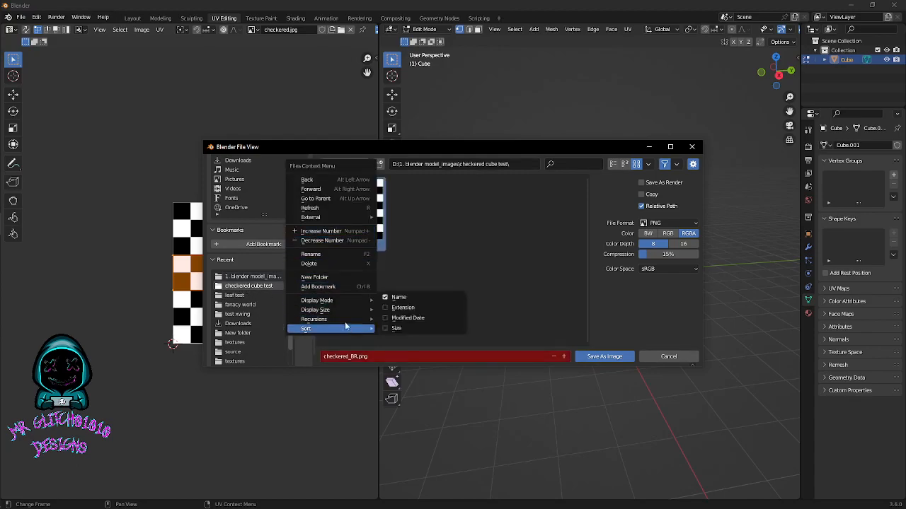
{"action": "left_click", "coordinate": [441, 242]}
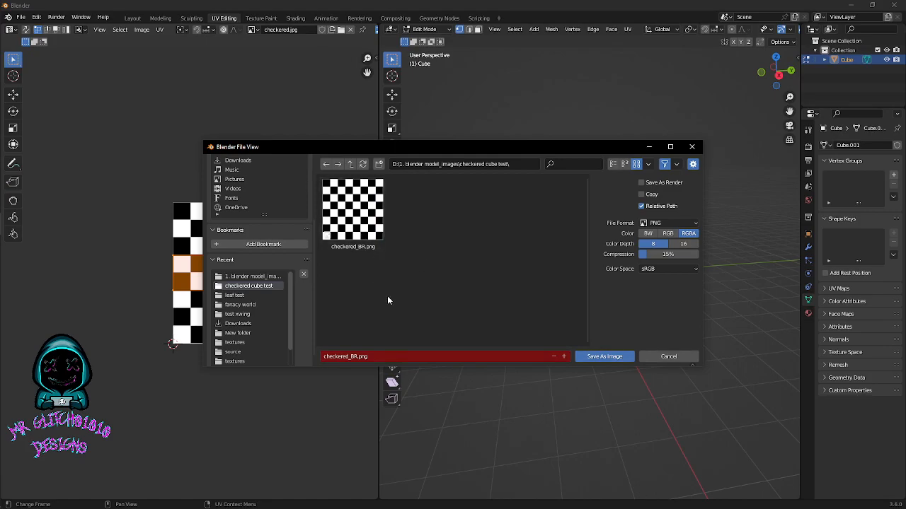
- In File Explorer, delete the checkered cube and checkered_BR files from the "checkered cube test" folder, and cancel the pending image save
{"action": "key", "text": "super"}
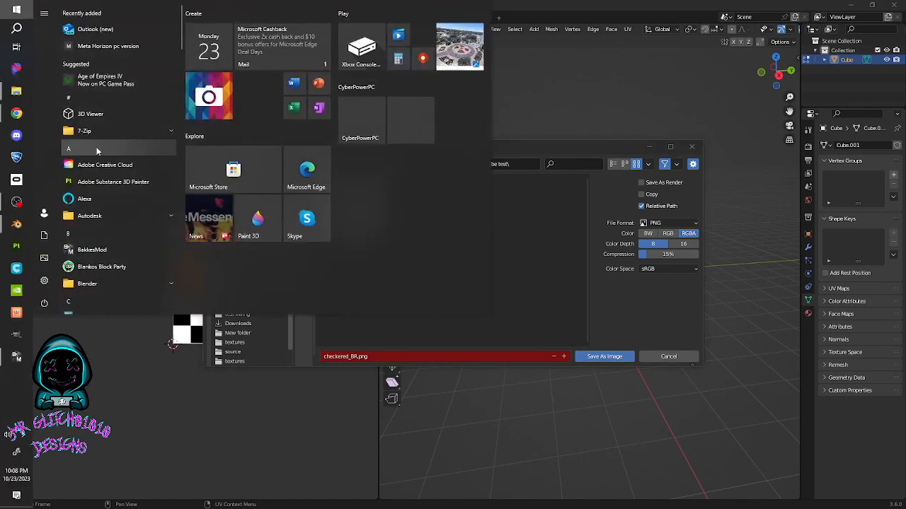
{"action": "mouse_move", "coordinate": [22, 95]}
{"action": "left_click", "coordinate": [95, 122]}
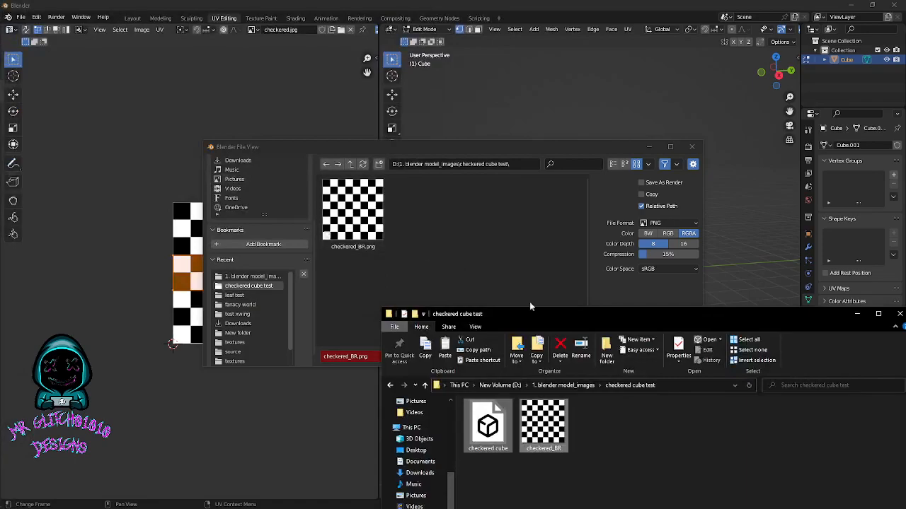
{"action": "left_click_drag", "start_coordinate": [621, 451], "coordinate": [488, 432]}
{"action": "right_click", "coordinate": [507, 428]}
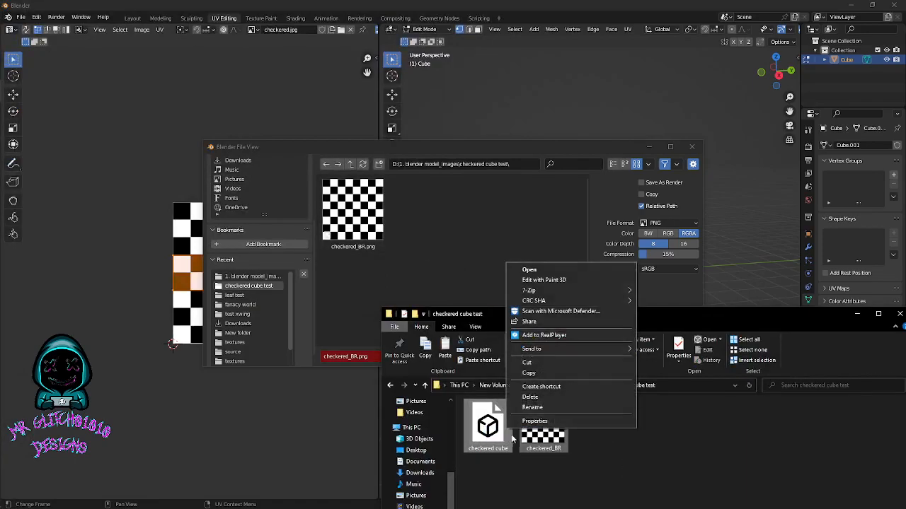
{"action": "left_click", "coordinate": [530, 399]}
{"action": "left_click", "coordinate": [489, 269]}
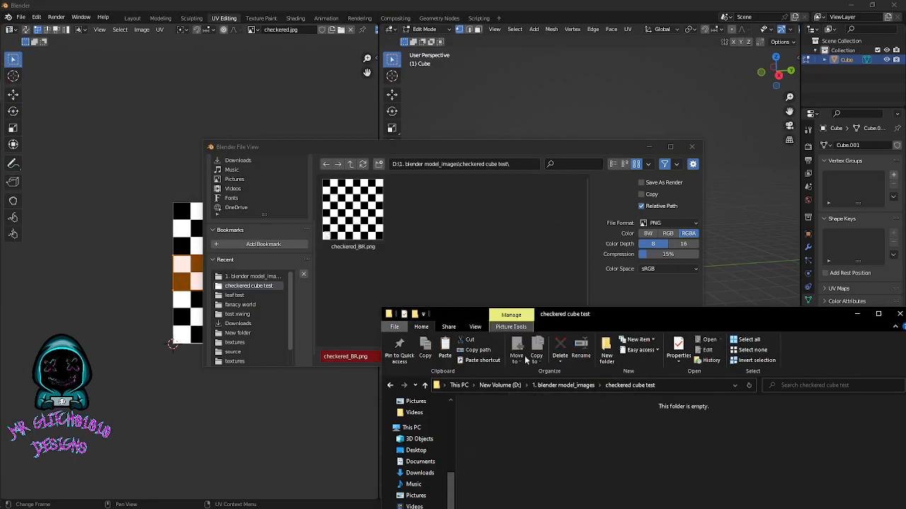
{"action": "left_click", "coordinate": [857, 314]}
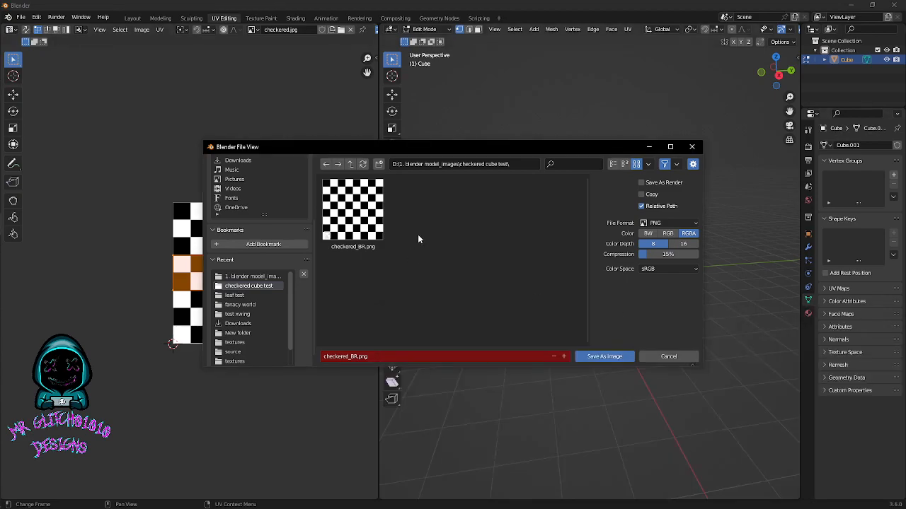
{"action": "left_click", "coordinate": [668, 357]}
- Start saving the checkered image as a new file in PNG format with RGBA color
{"action": "left_click", "coordinate": [141, 30]}
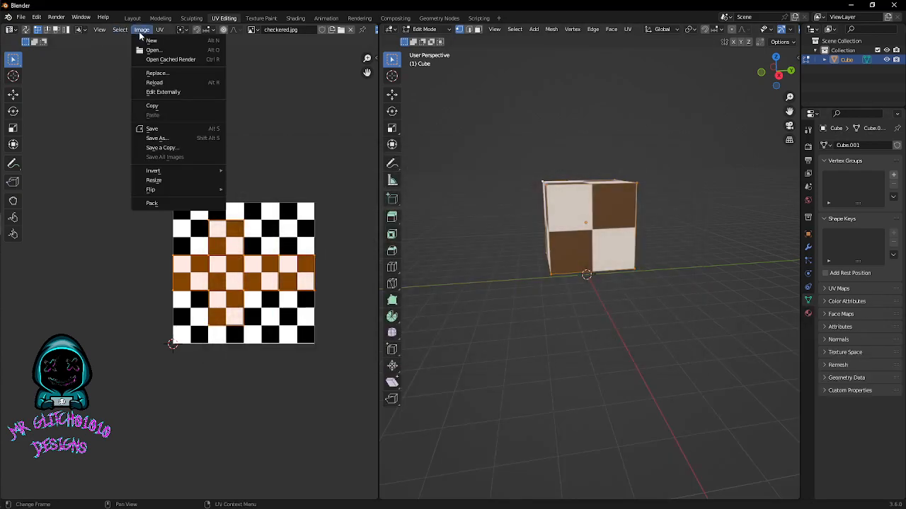
{"action": "left_click", "coordinate": [161, 137]}
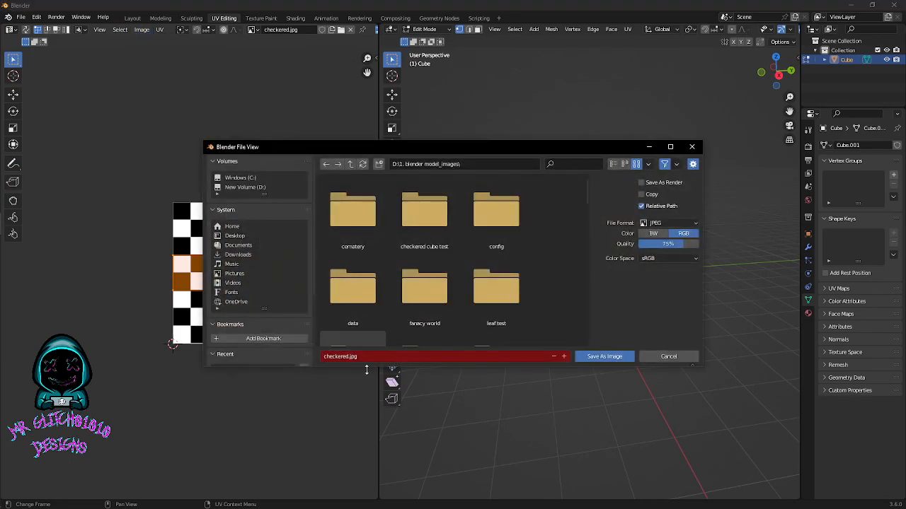
{"action": "left_click", "coordinate": [656, 224]}
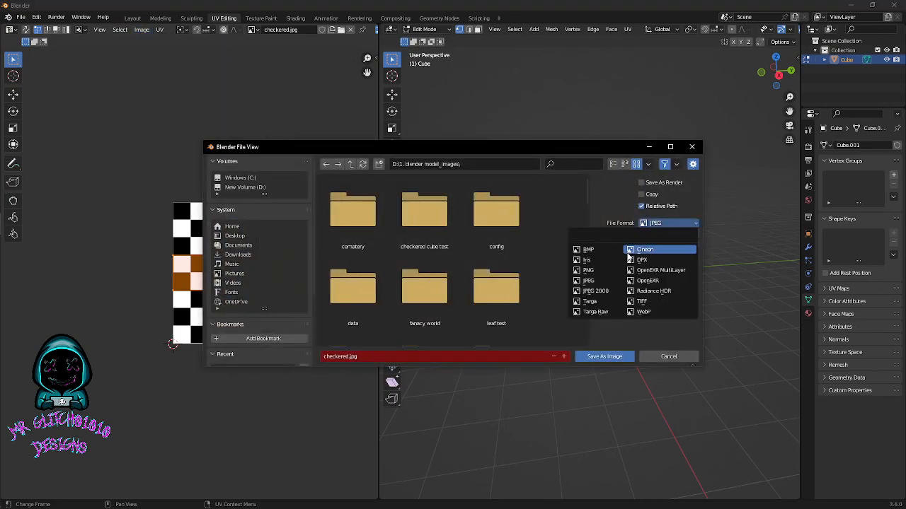
{"action": "left_click", "coordinate": [596, 274]}
{"action": "left_click", "coordinate": [688, 233]}
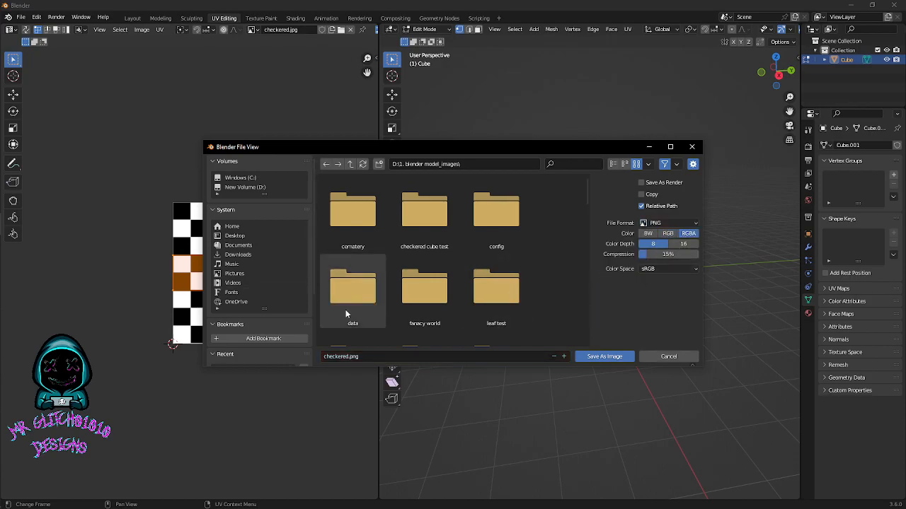
- Save the image as checkered_BR.png in the "checkered cube test" folder
{"action": "scroll", "coordinate": [270, 286], "scroll_direction": "down", "scroll_amount": 3}
{"action": "left_click", "coordinate": [266, 322]}
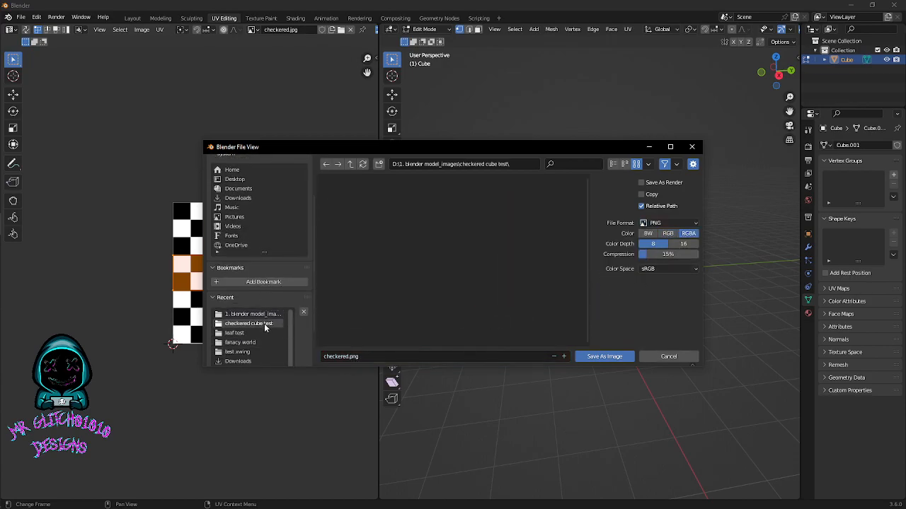
{"action": "double_click", "coordinate": [375, 357]}
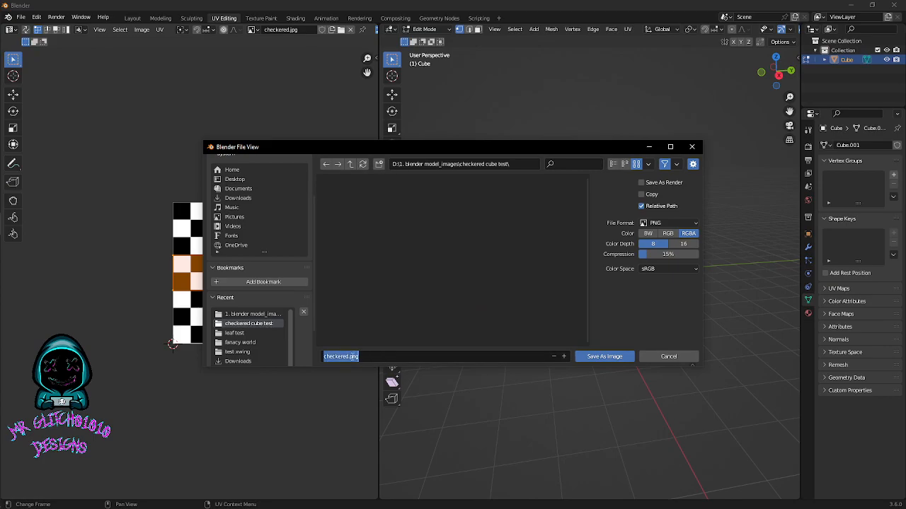
{"action": "left_click", "coordinate": [347, 357]}
{"action": "left_click_drag", "start_coordinate": [361, 357], "coordinate": [321, 356]}
{"action": "key", "text": "BackSpace"}
{"action": "type", "text": "che"}
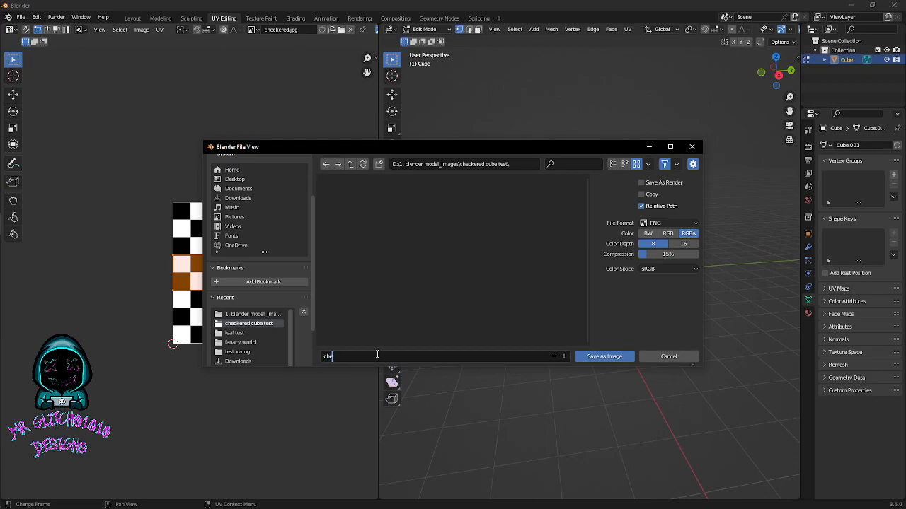
{"action": "type", "text": "ckered_BR"}
{"action": "key", "text": "Return"}
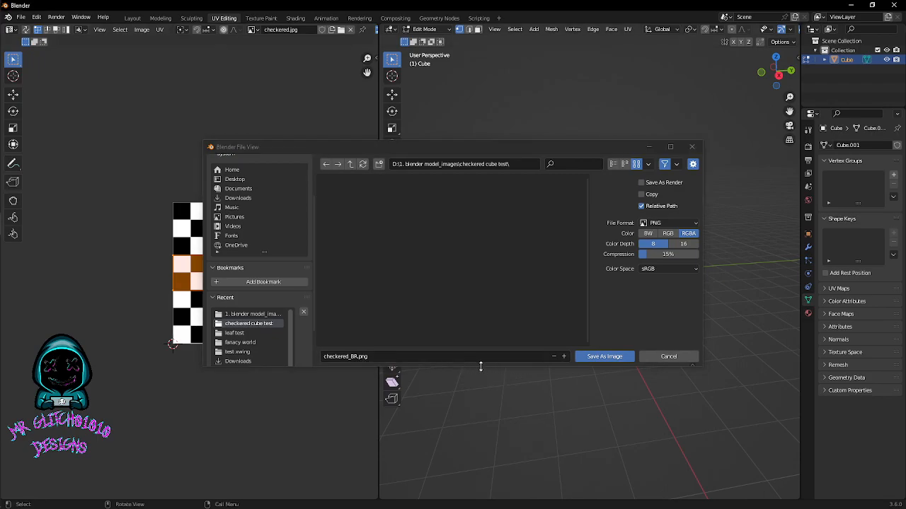
{"action": "left_click", "coordinate": [609, 357]}
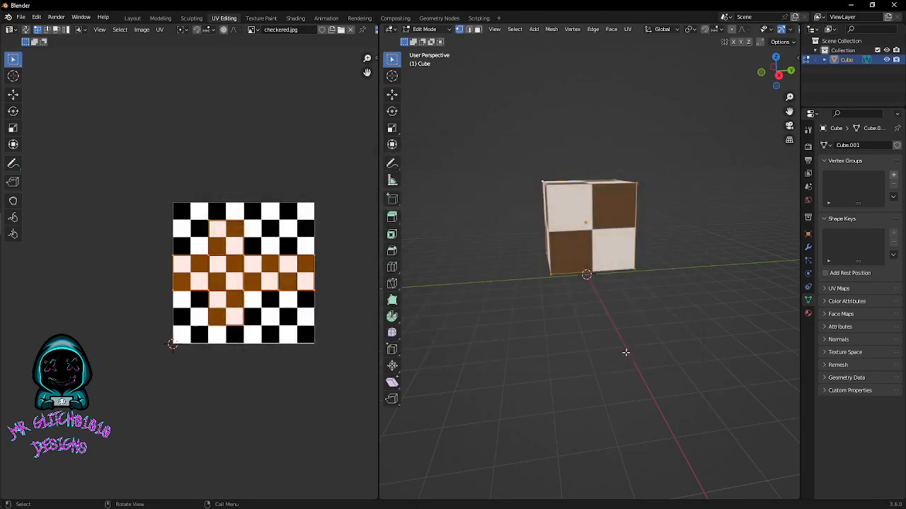
- Switch to the Layout workspace and rename the cube's material to "checkered"
{"action": "left_click", "coordinate": [132, 18]}
{"action": "middle_click_drag", "start_coordinate": [434, 216], "coordinate": [625, 252]}
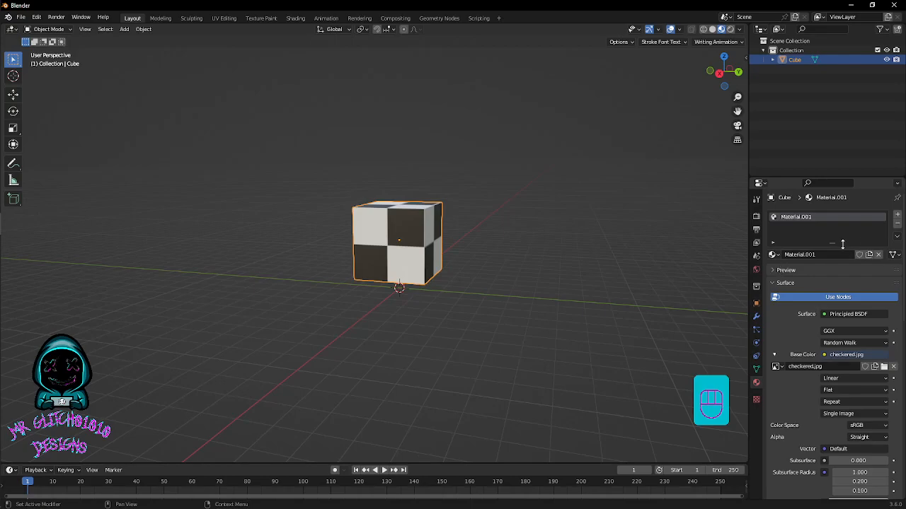
{"action": "left_click", "coordinate": [820, 254]}
{"action": "type", "text": "checkered"}
{"action": "left_click", "coordinate": [824, 257]}
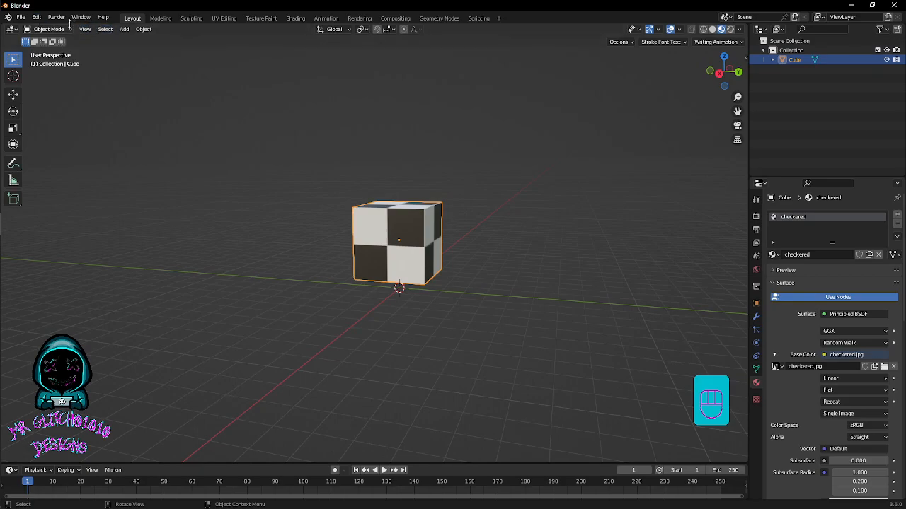
- Start an FBX export into the "checkered cube test" folder with the file name "checkered cube"
{"action": "left_click", "coordinate": [19, 18]}
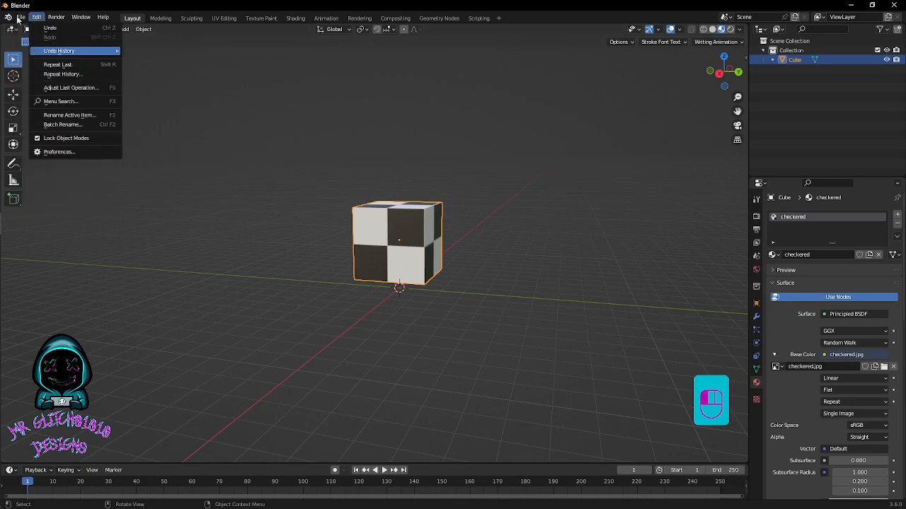
{"action": "mouse_move", "coordinate": [43, 153]}
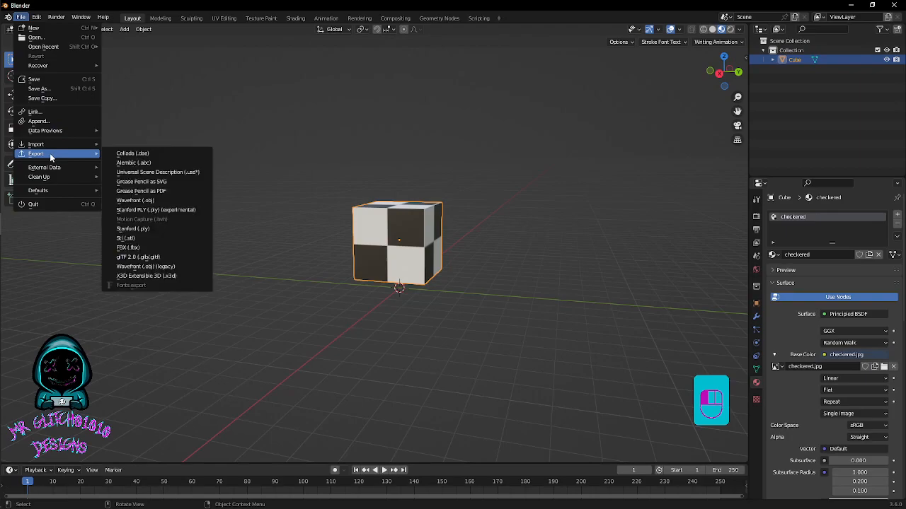
{"action": "left_click", "coordinate": [142, 250]}
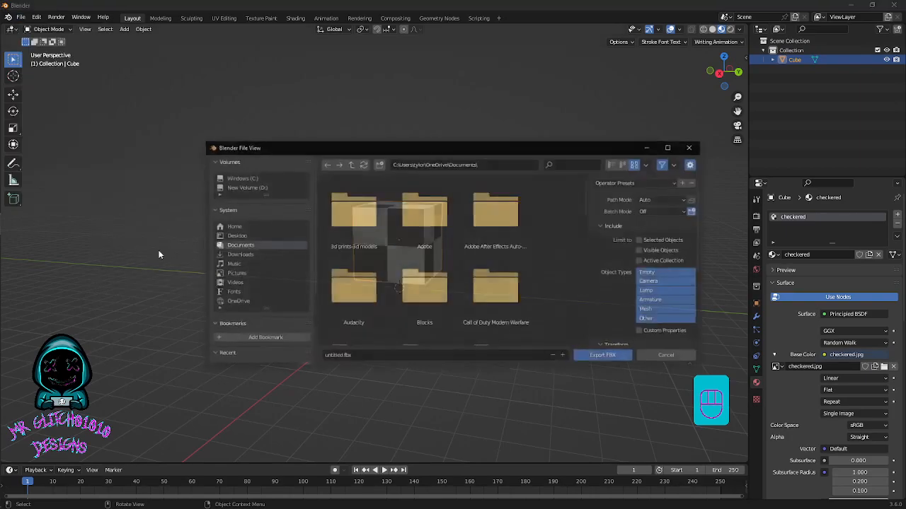
{"action": "scroll", "coordinate": [249, 305], "scroll_direction": "down", "scroll_amount": 1}
{"action": "scroll", "coordinate": [249, 305], "scroll_direction": "down", "scroll_amount": 2}
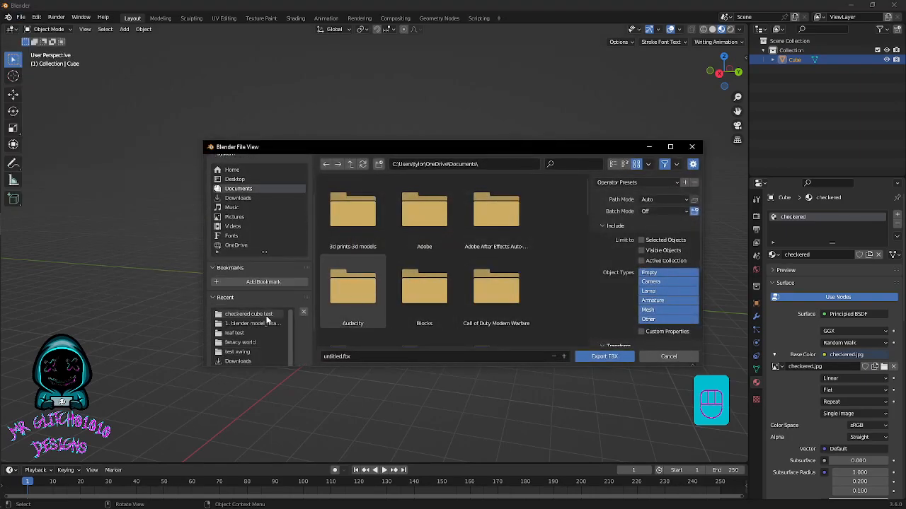
{"action": "left_click", "coordinate": [248, 313]}
{"action": "left_click", "coordinate": [358, 356]}
{"action": "type", "text": "checkered cub"}
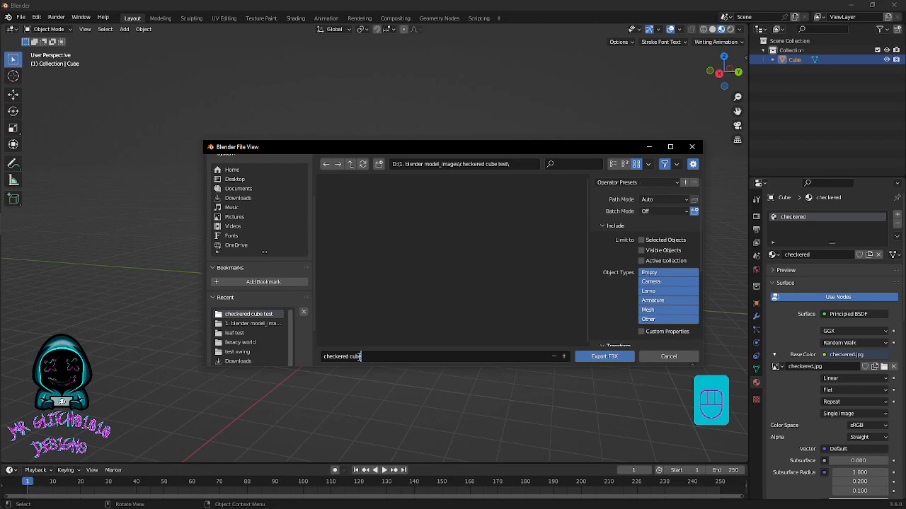
{"action": "type", "text": "e"}
{"action": "key", "text": "Return"}
- Limit the export to selected objects, check that the cube is selected, and export the FBX file
{"action": "left_click_drag", "start_coordinate": [543, 147], "coordinate": [542, 315]}
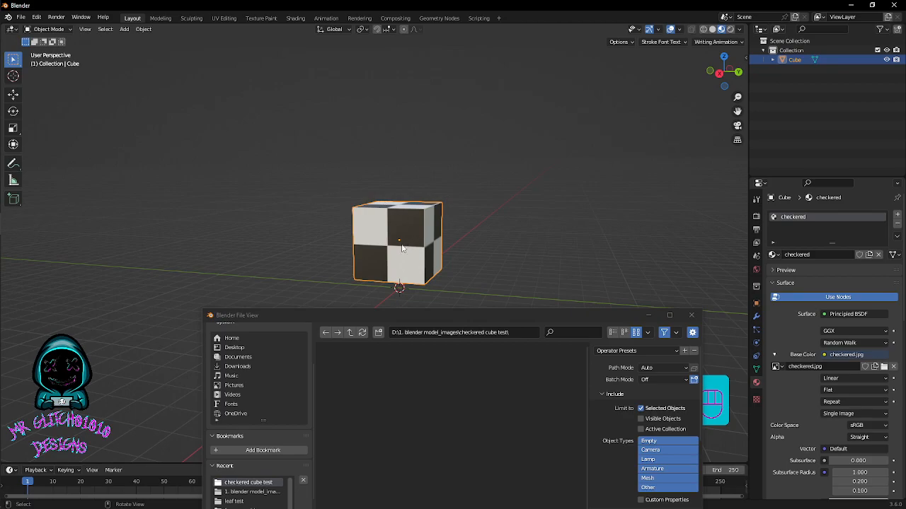
{"action": "left_click_drag", "start_coordinate": [534, 314], "coordinate": [521, 217]}
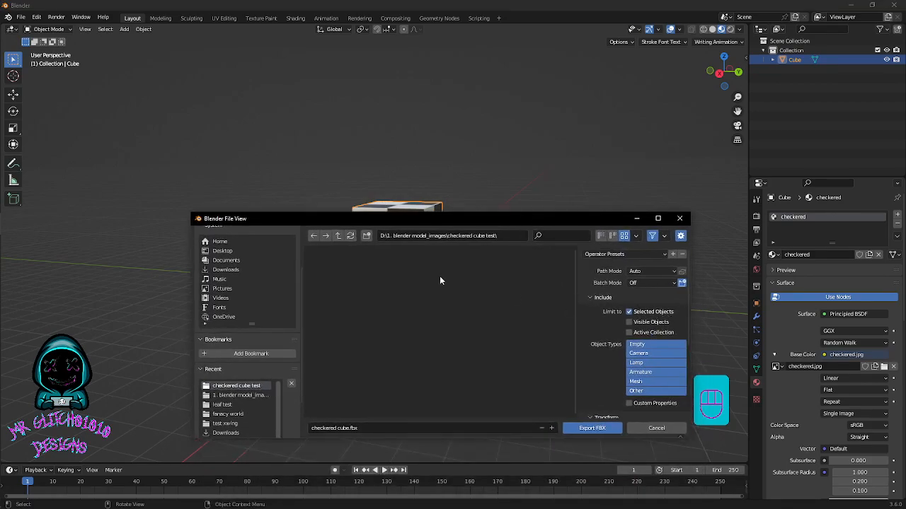
{"action": "left_click_drag", "start_coordinate": [478, 223], "coordinate": [501, 160]}
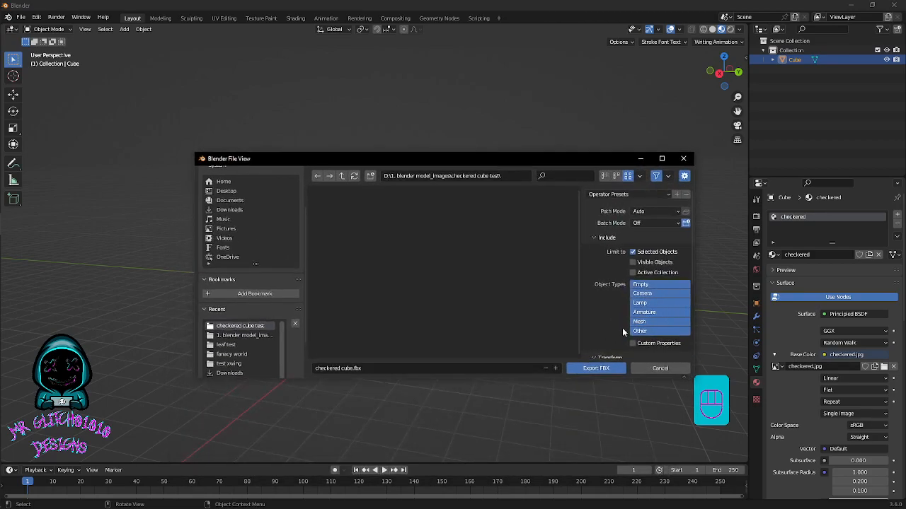
{"action": "left_click", "coordinate": [591, 371]}
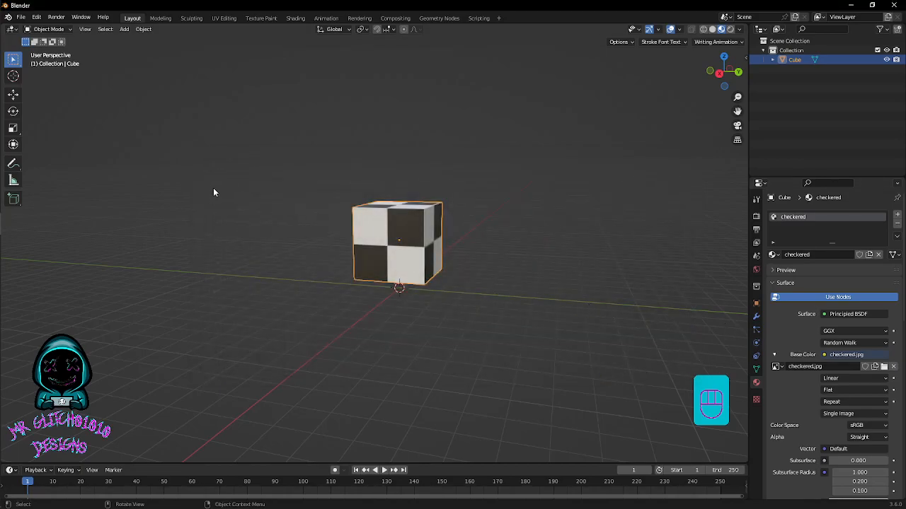
- Check the "checkered cube test" folder in File Explorer for the exported model and its texture image
{"action": "key", "text": "super"}
{"action": "mouse_move", "coordinate": [16, 90]}
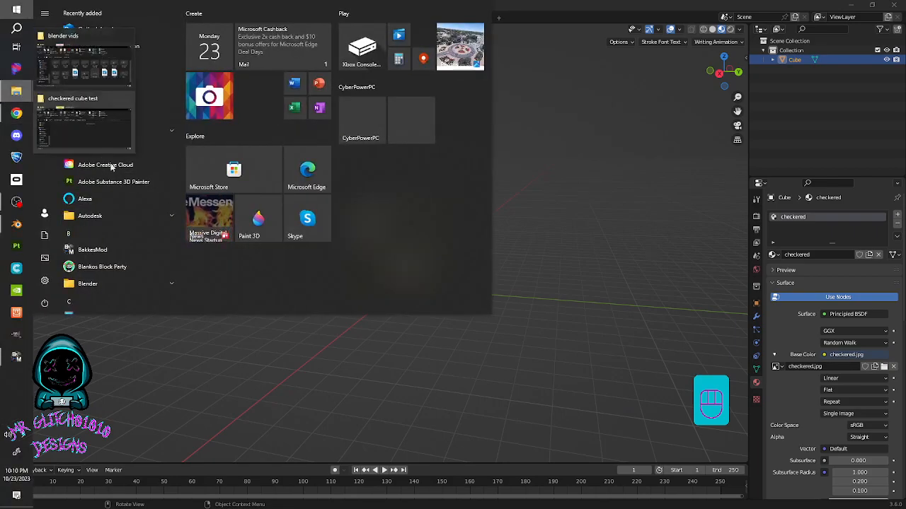
{"action": "left_click", "coordinate": [88, 124]}
{"action": "left_click_drag", "start_coordinate": [630, 313], "coordinate": [356, 132]}
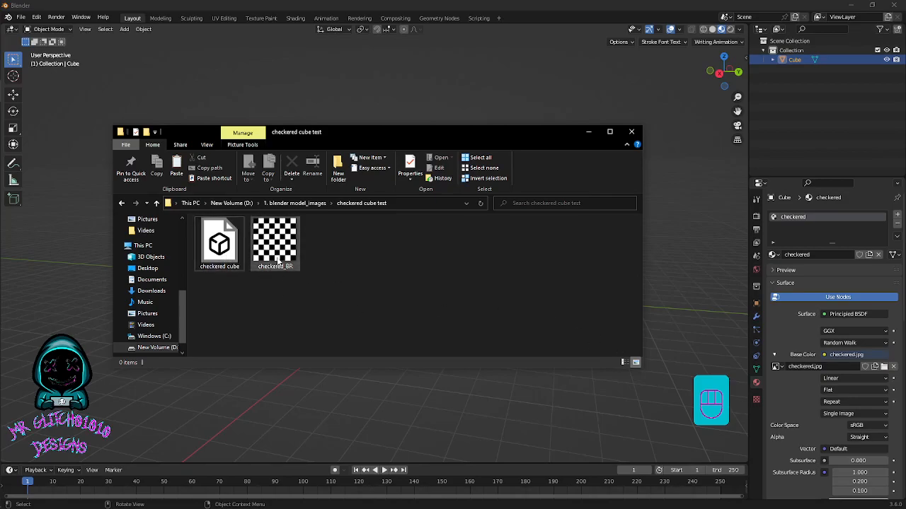
{"action": "left_click", "coordinate": [586, 133]}
- Switch to the Meta Horizon page in Chrome and start importing a model into Tri mesh Assets
{"action": "key", "text": "super"}
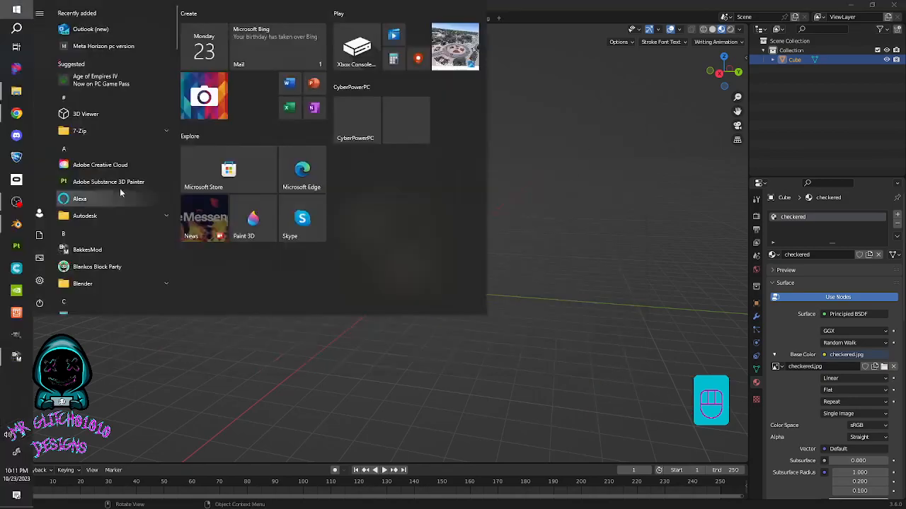
{"action": "left_click", "coordinate": [16, 114]}
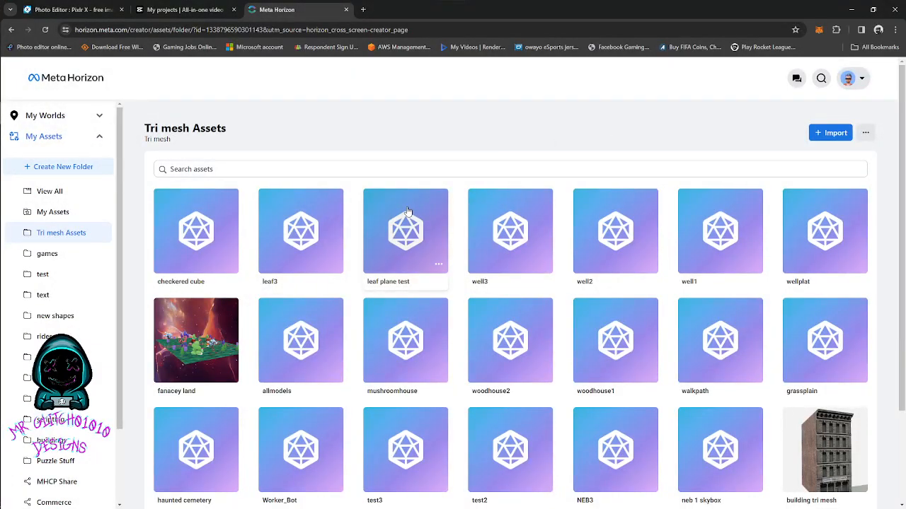
{"action": "left_click", "coordinate": [825, 133]}
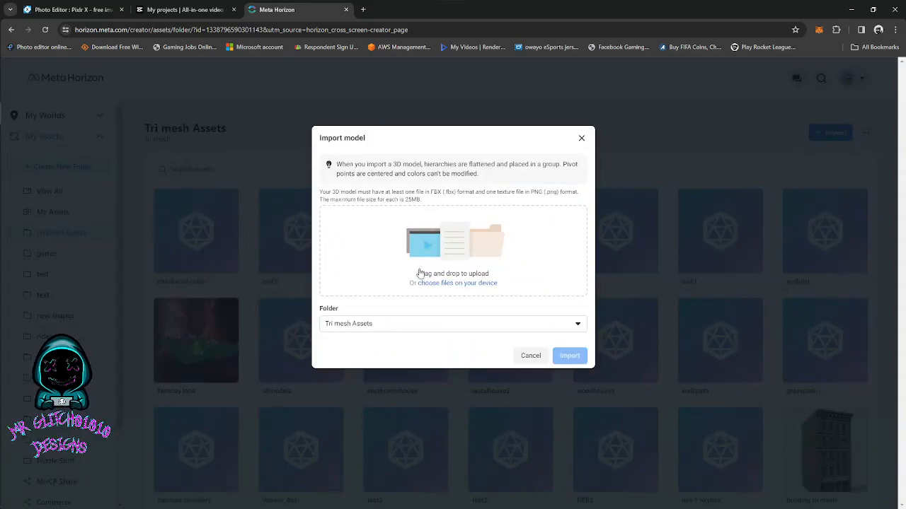
- Add checkered_BR.png and checkered cube.fbx from the "checkered cube test" folder to the upload and import them into Tri mesh Assets
{"action": "key", "text": "super"}
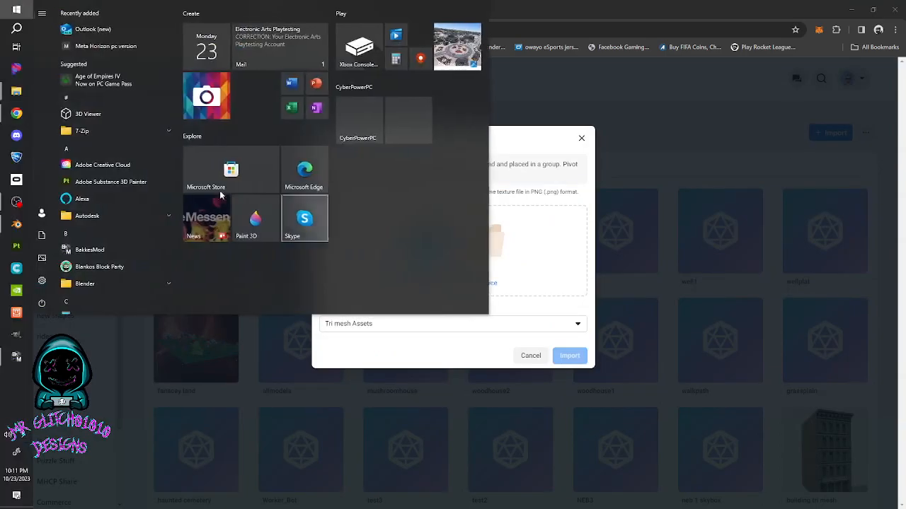
{"action": "mouse_move", "coordinate": [16, 91]}
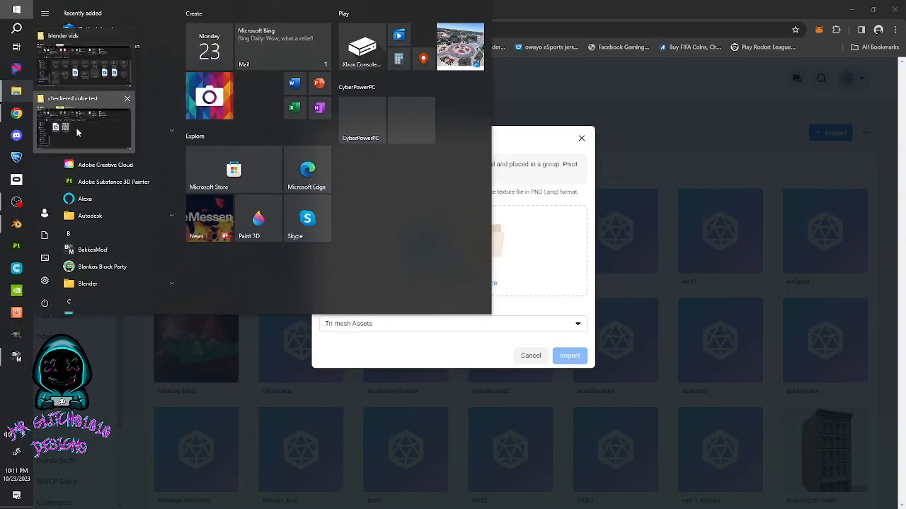
{"action": "left_click", "coordinate": [78, 132]}
{"action": "left_click_drag", "start_coordinate": [409, 135], "coordinate": [657, 279]}
{"action": "left_click_drag", "start_coordinate": [586, 400], "coordinate": [463, 261]}
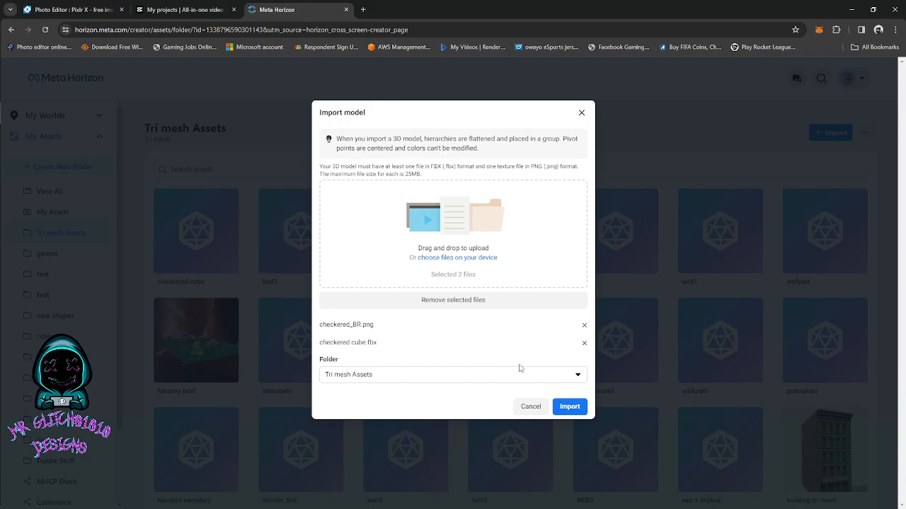
{"action": "left_click", "coordinate": [569, 408]}
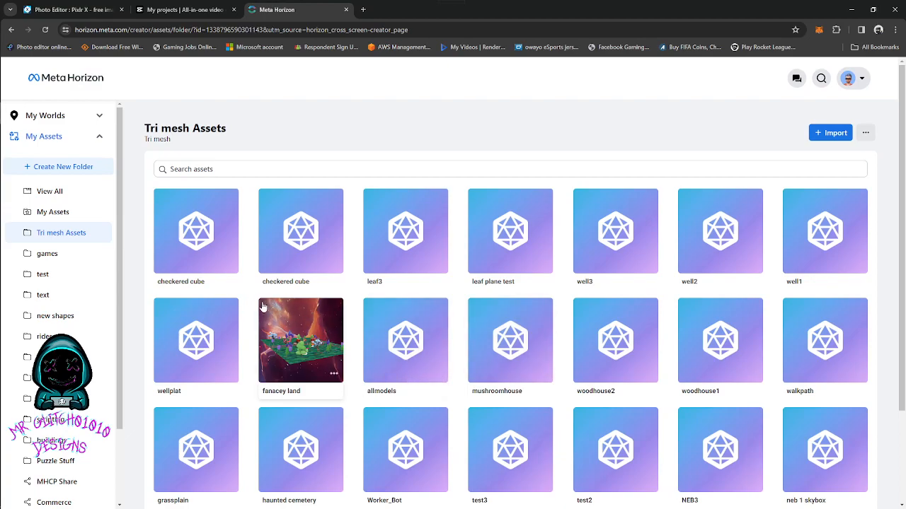
- Switch back to Blender and examine the checkered texture on the cube from several sides
{"action": "key", "text": "super"}
{"action": "left_click", "coordinate": [14, 224]}
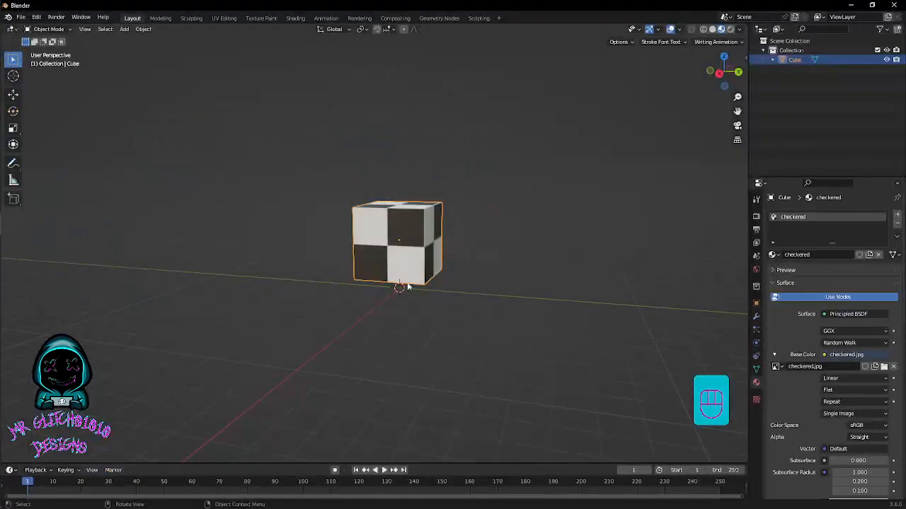
{"action": "middle_click_drag", "start_coordinate": [346, 280], "coordinate": [433, 281]}
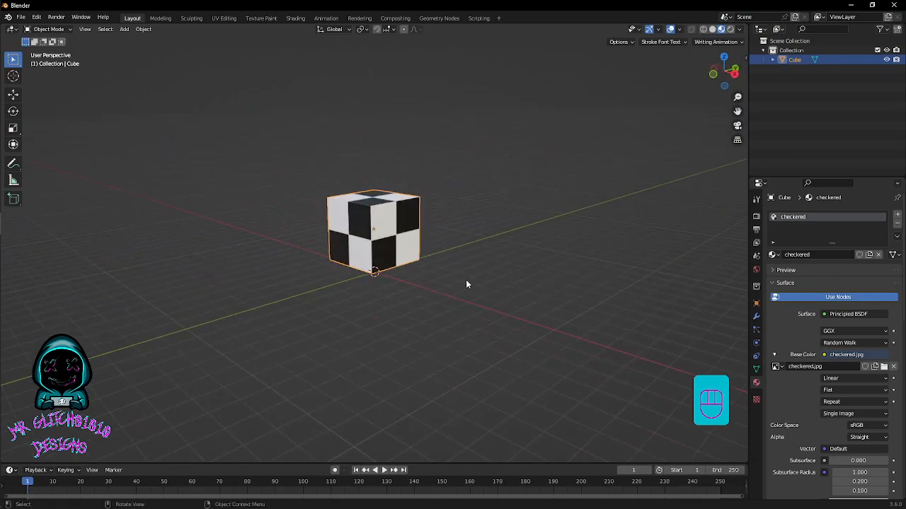
{"action": "middle_click_drag", "start_coordinate": [517, 237], "coordinate": [372, 233]}
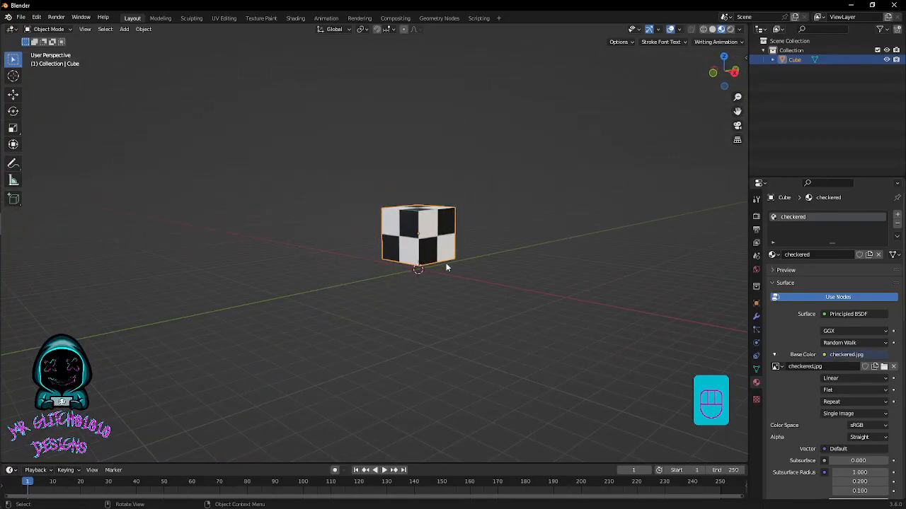
{"action": "middle_click_drag", "start_coordinate": [627, 247], "coordinate": [471, 247]}
{"action": "key", "text": "super"}
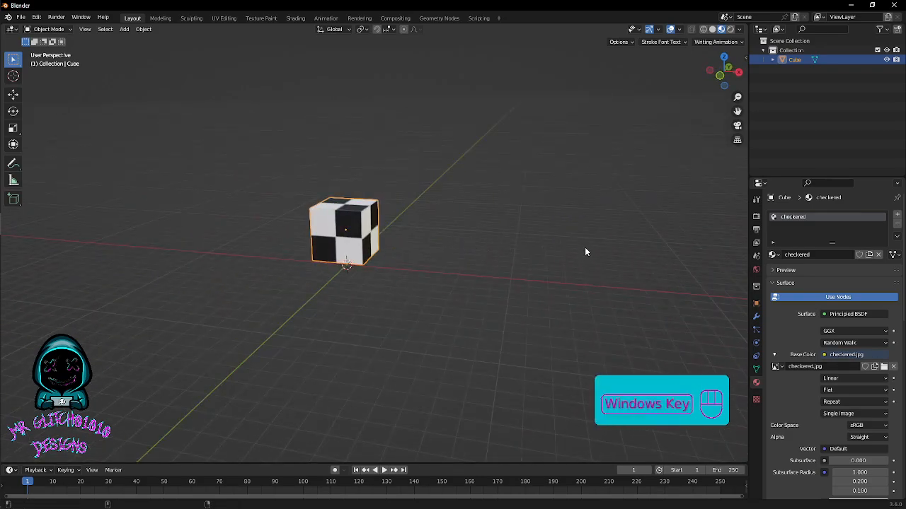
{"action": "key", "text": "super"}
{"action": "middle_click_drag", "start_coordinate": [552, 246], "coordinate": [595, 254], "text": "shift"}
{"action": "middle_click_drag", "start_coordinate": [527, 237], "coordinate": [593, 252]}
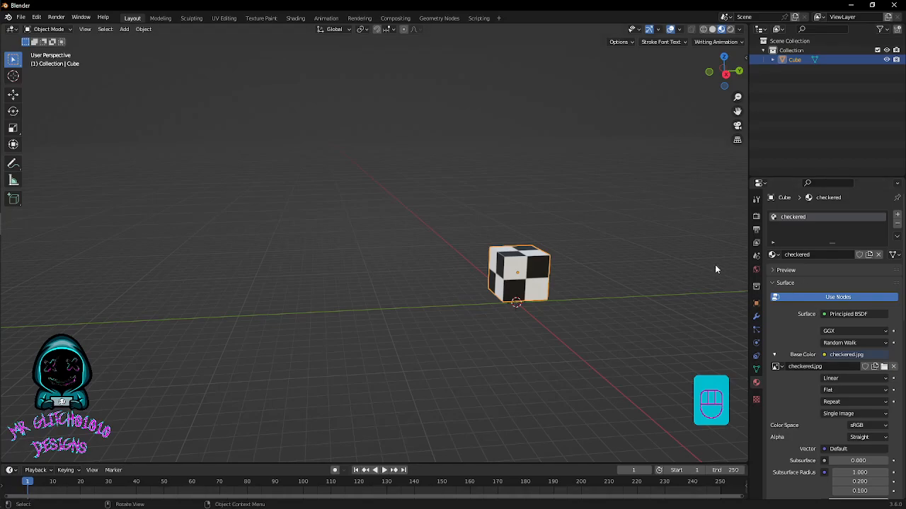